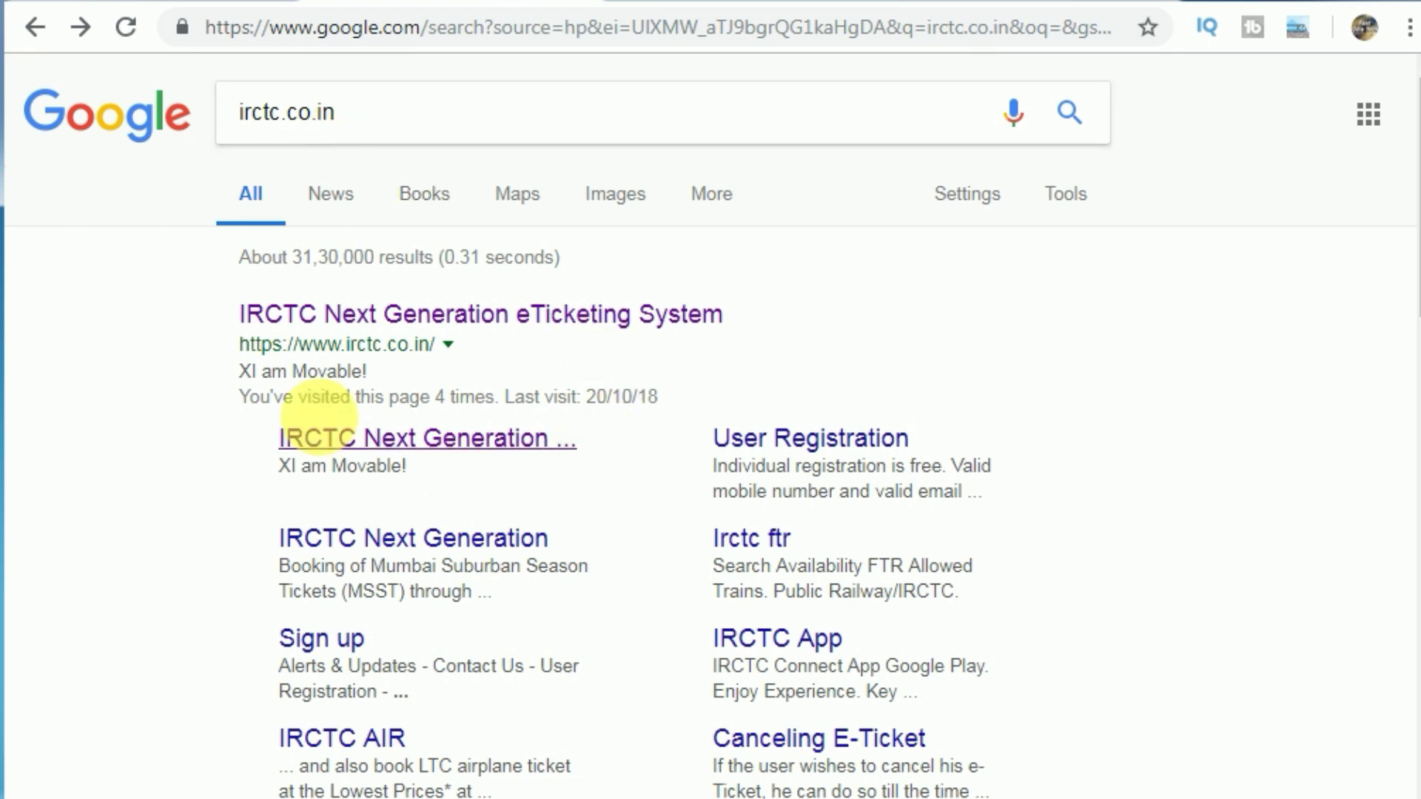
- Go from the IRCTC search result through the LOGIN dialog to the Individual Registration form
left_click(384, 320)
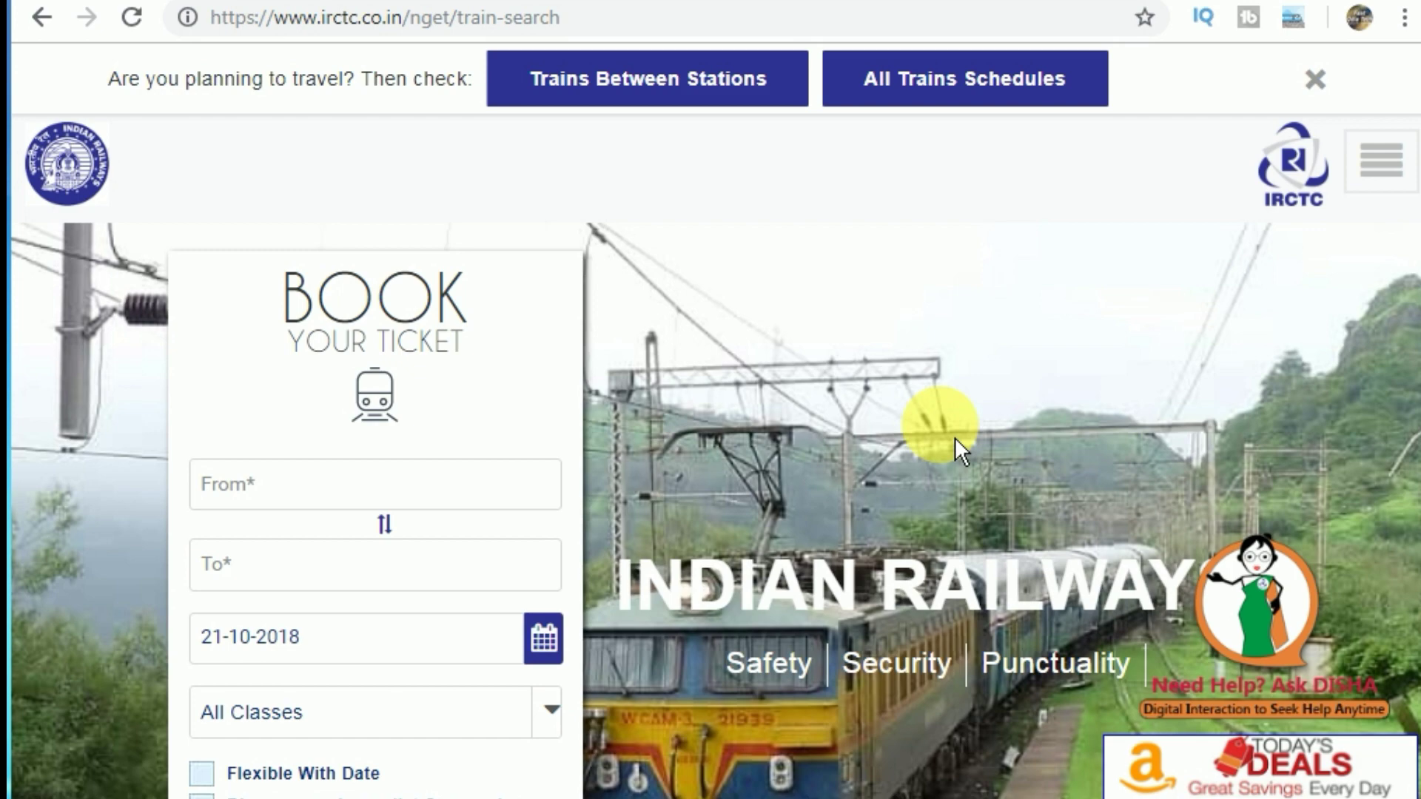
left_click(1380, 162)
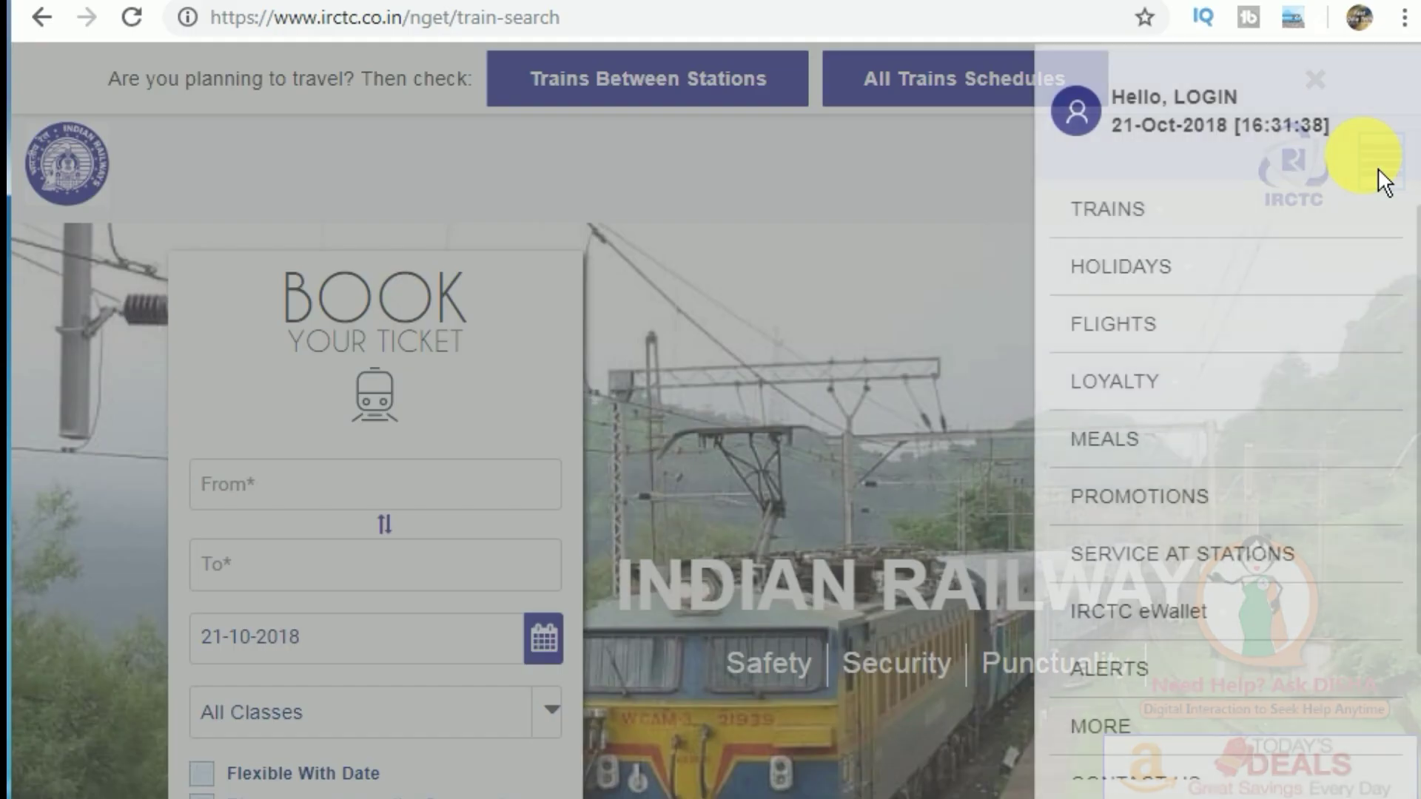
left_click(1218, 100)
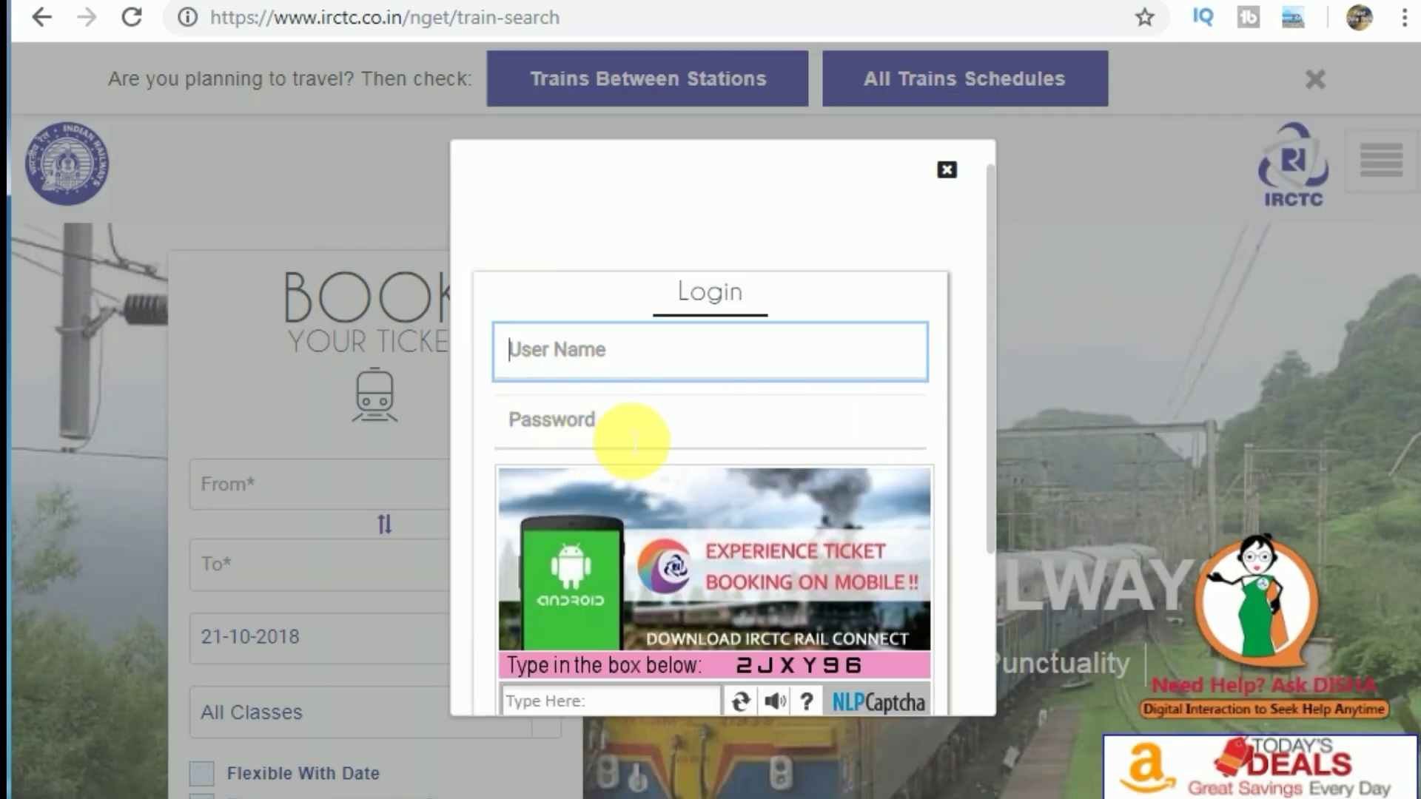
scroll(654, 444, "down", 2)
scroll(654, 444, "down", 3)
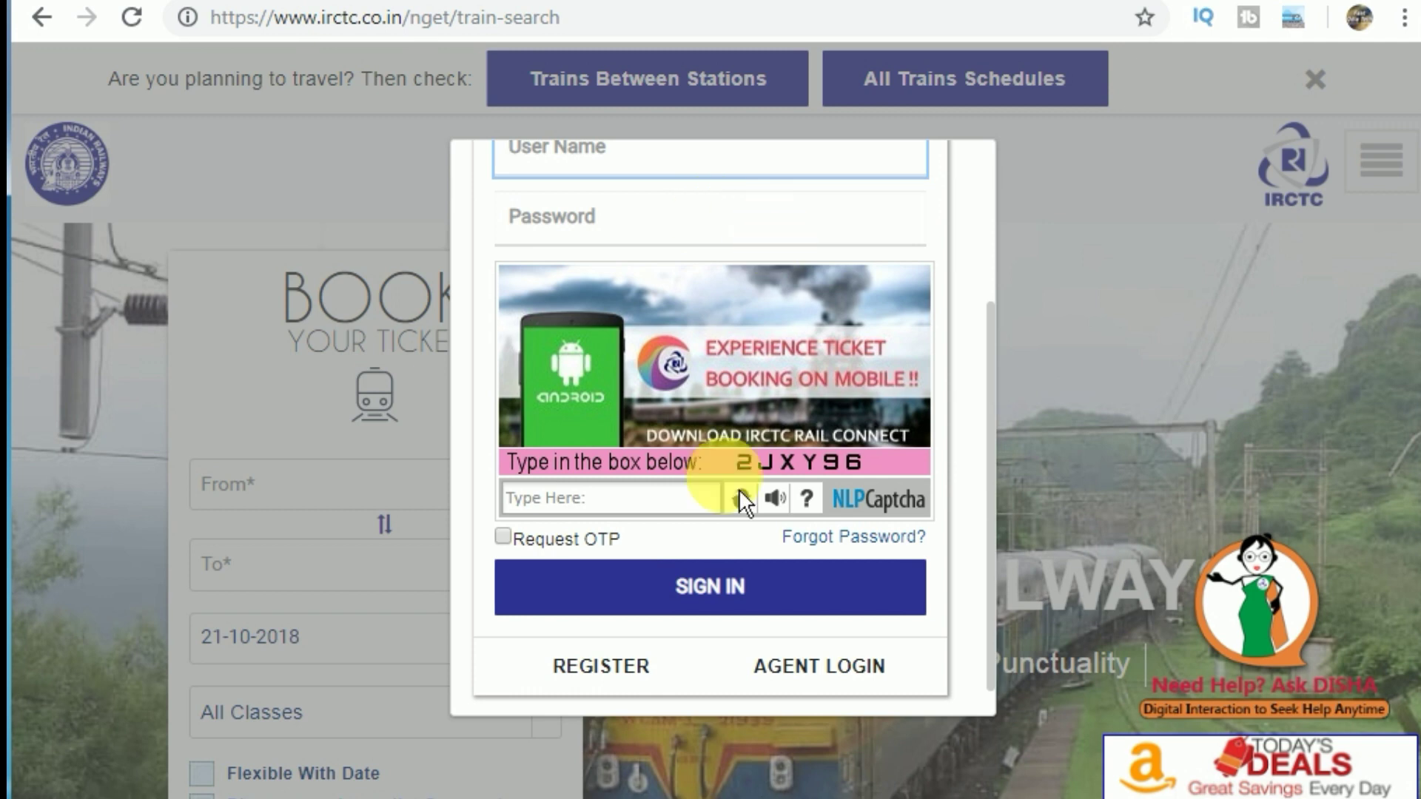
left_click(592, 668)
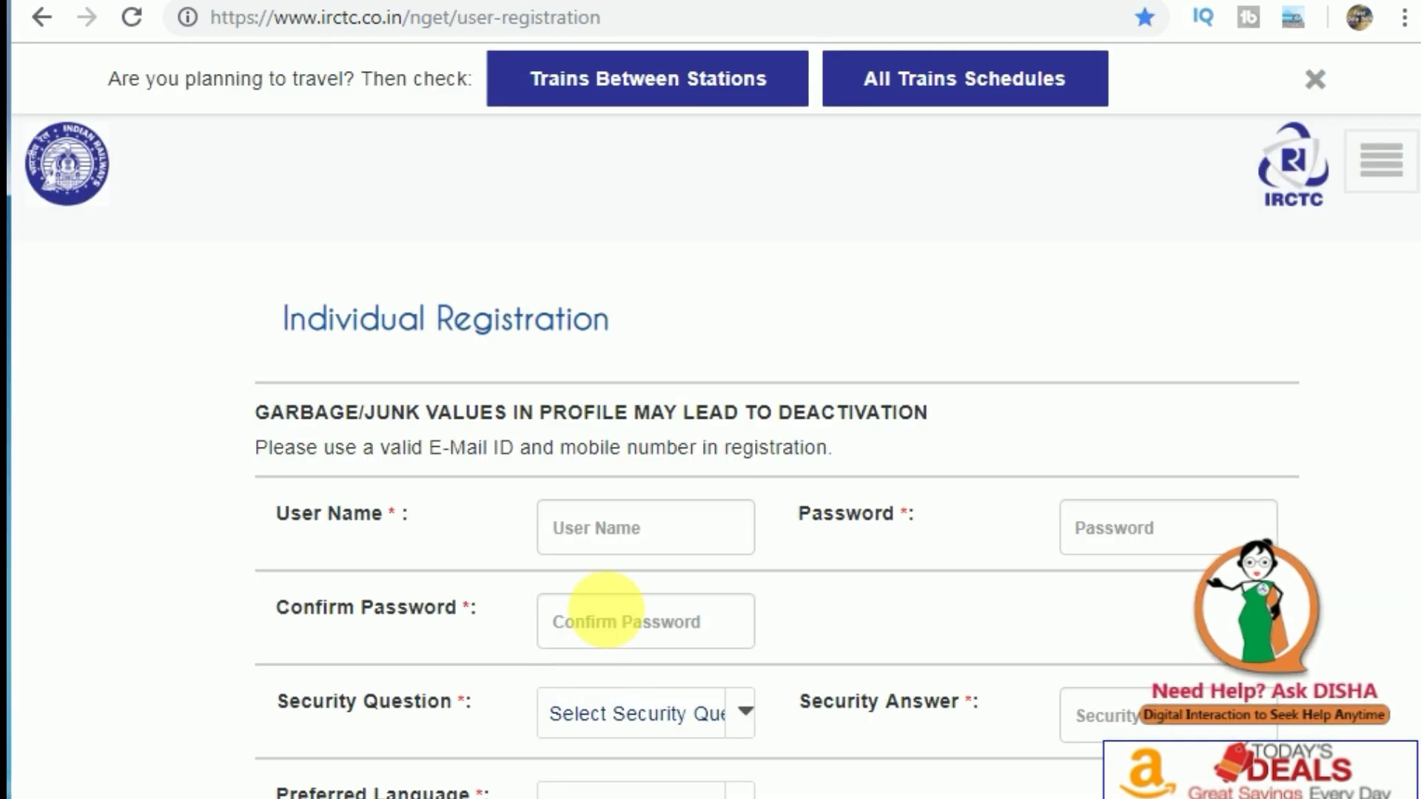
scroll(592, 614, "down", 2)
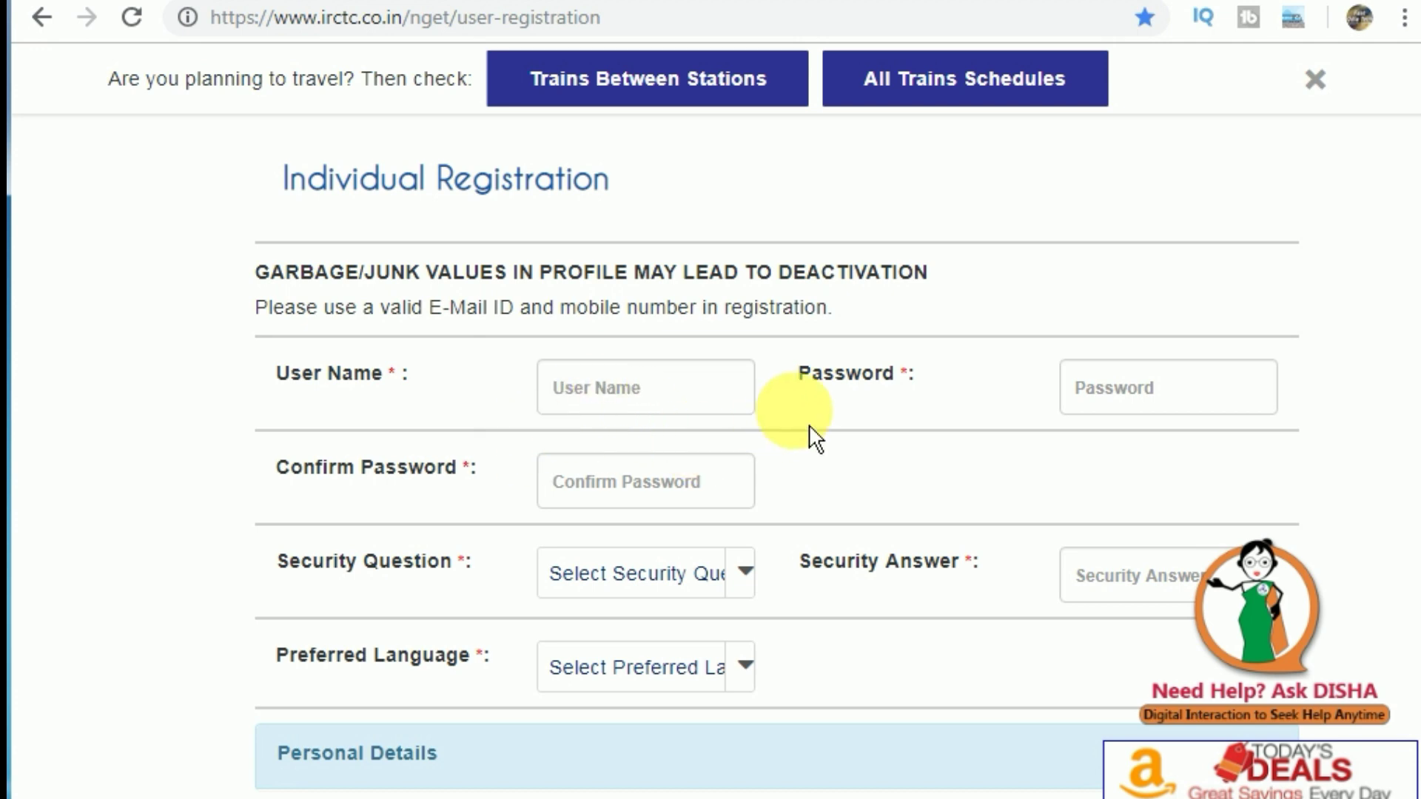
- Paste the prepared user name and adjust its trailing digits until the availability check passes
right_click(597, 396)
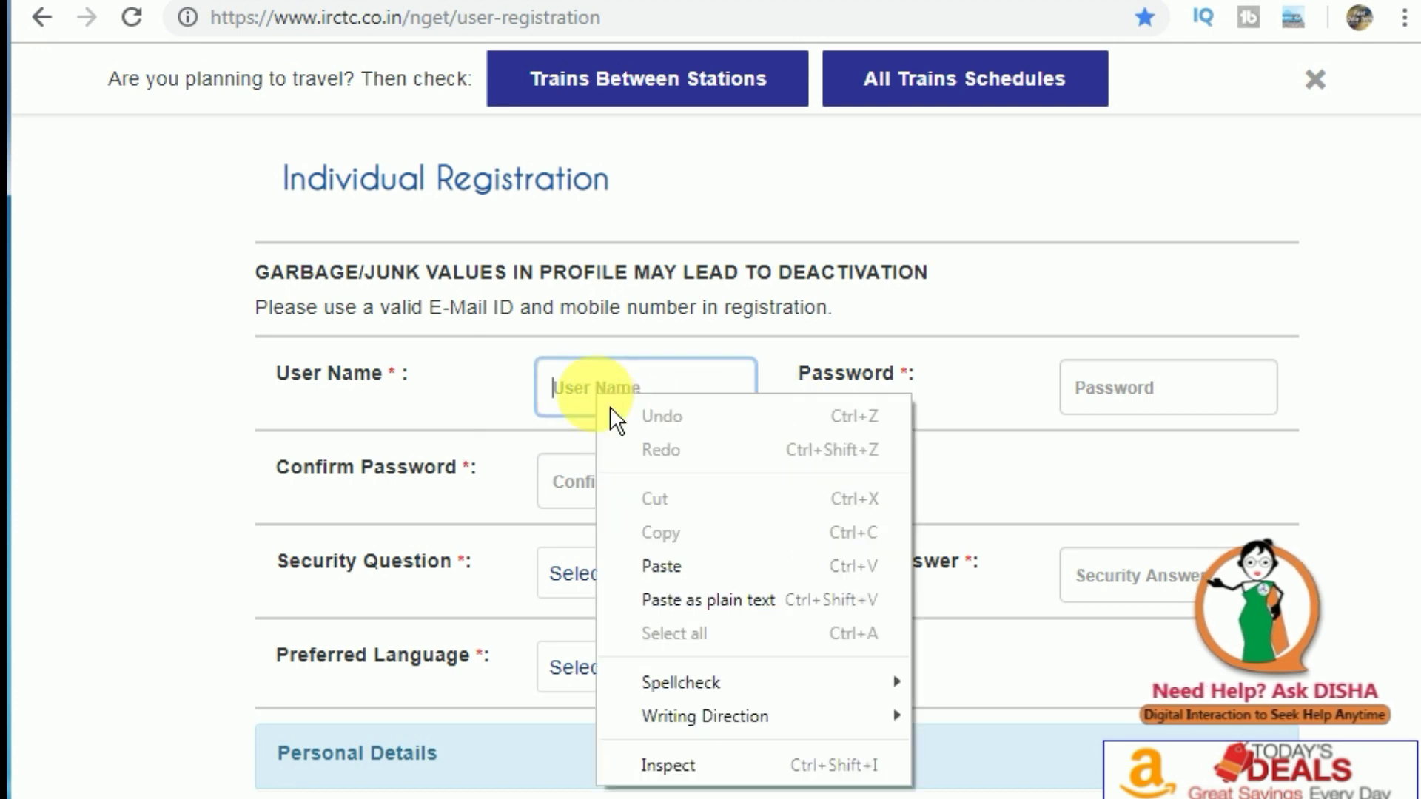
left_click(660, 566)
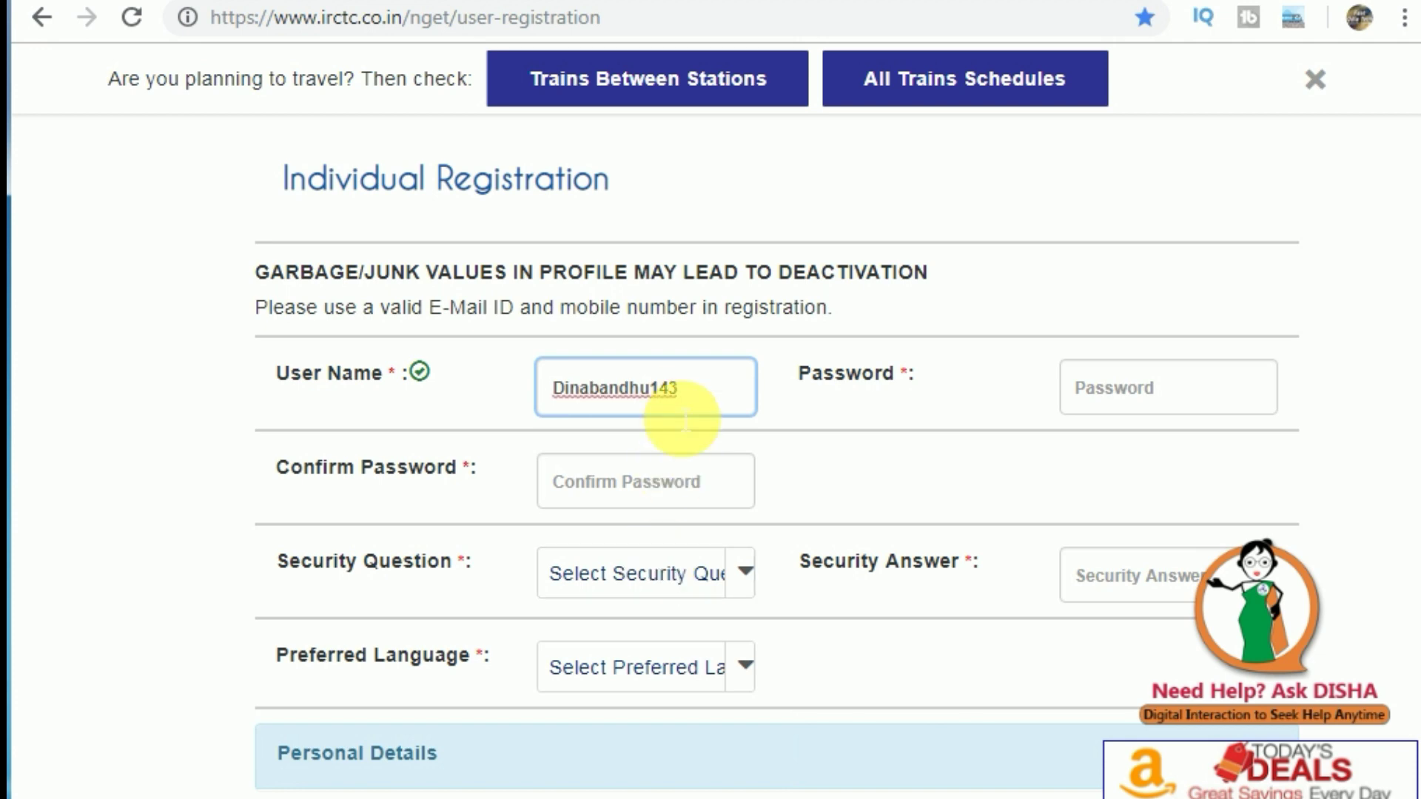
key("BackSpace")
left_click(873, 433)
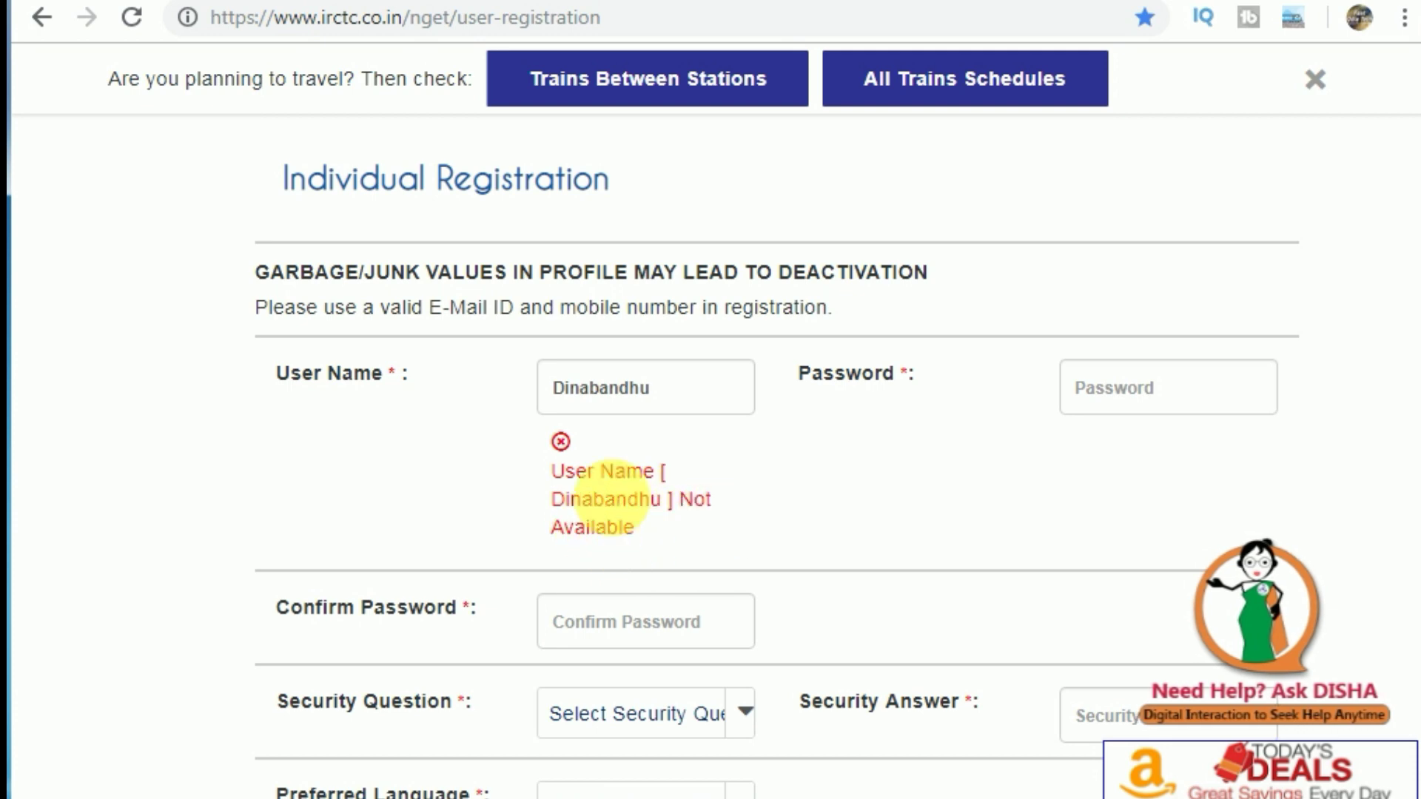
left_click(695, 388)
type("144")
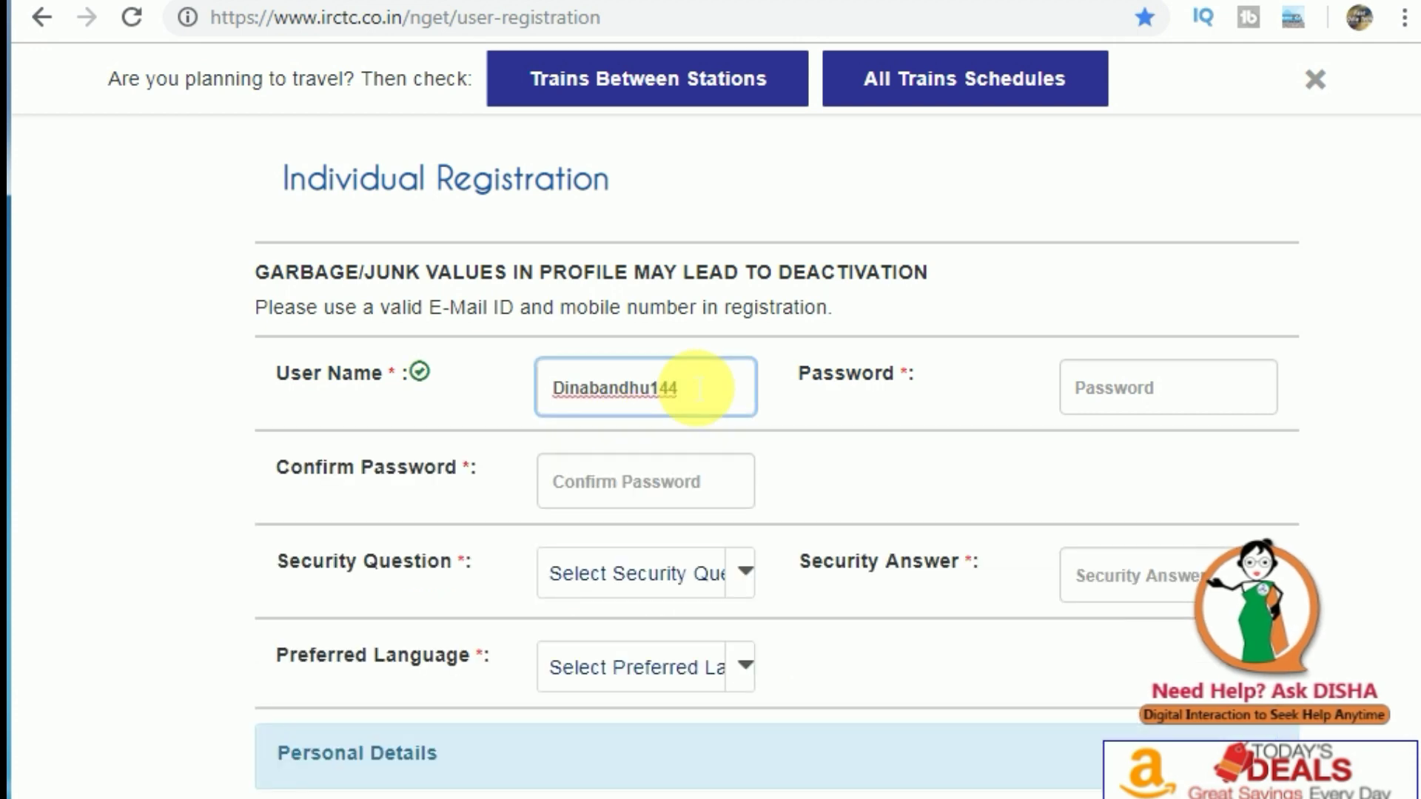
key("BackSpace")
type("3")
left_click(838, 462)
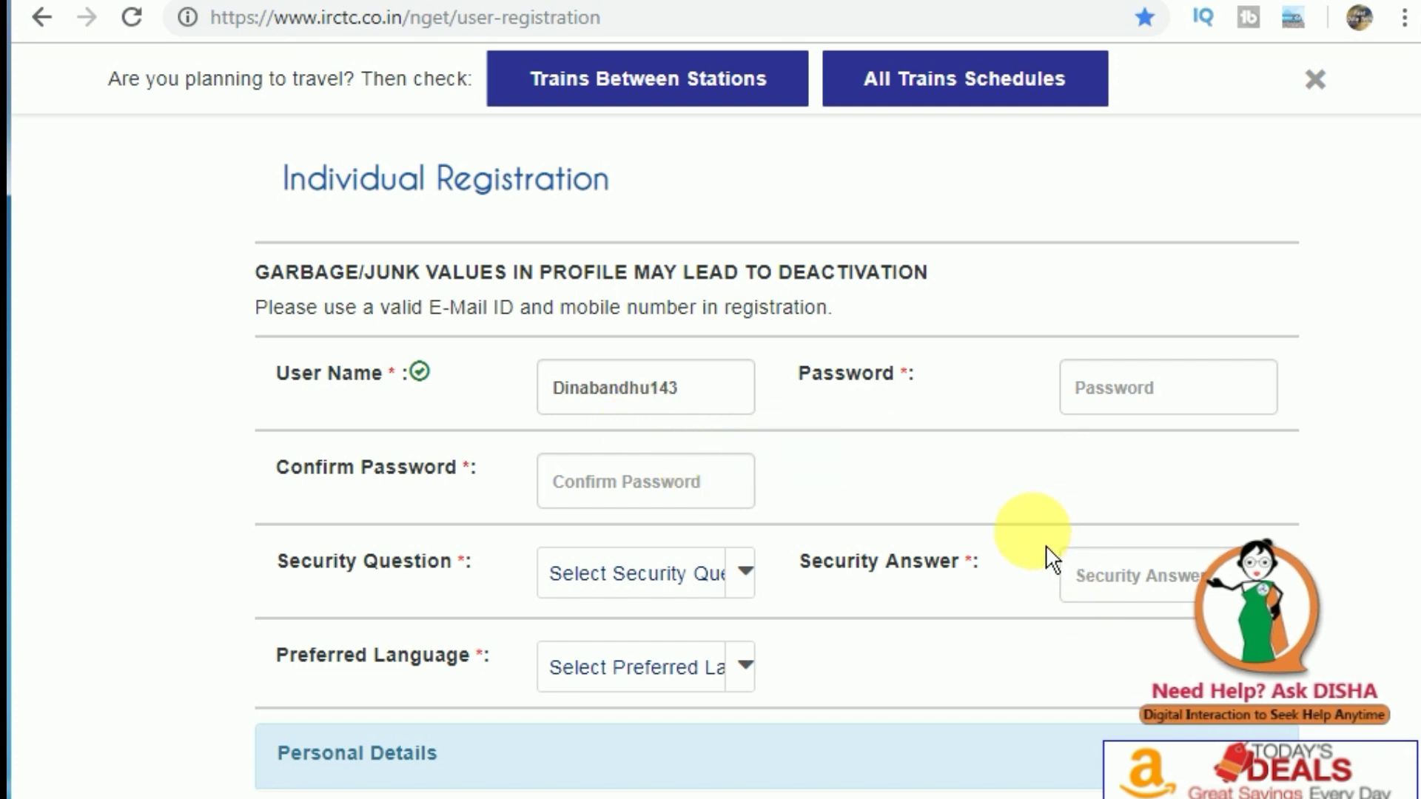
scroll(518, 407, "down", 2)
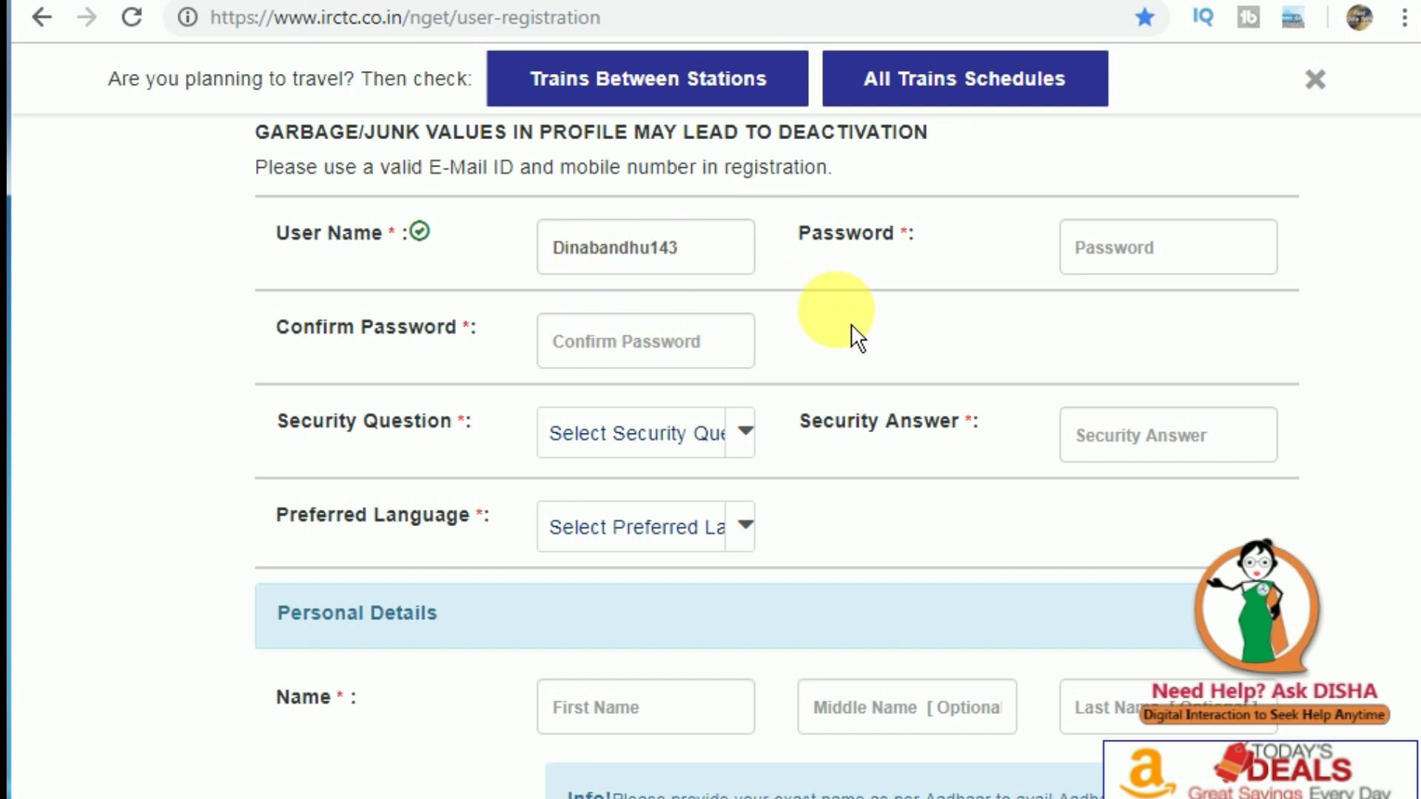
scroll(1002, 375, "up", 2)
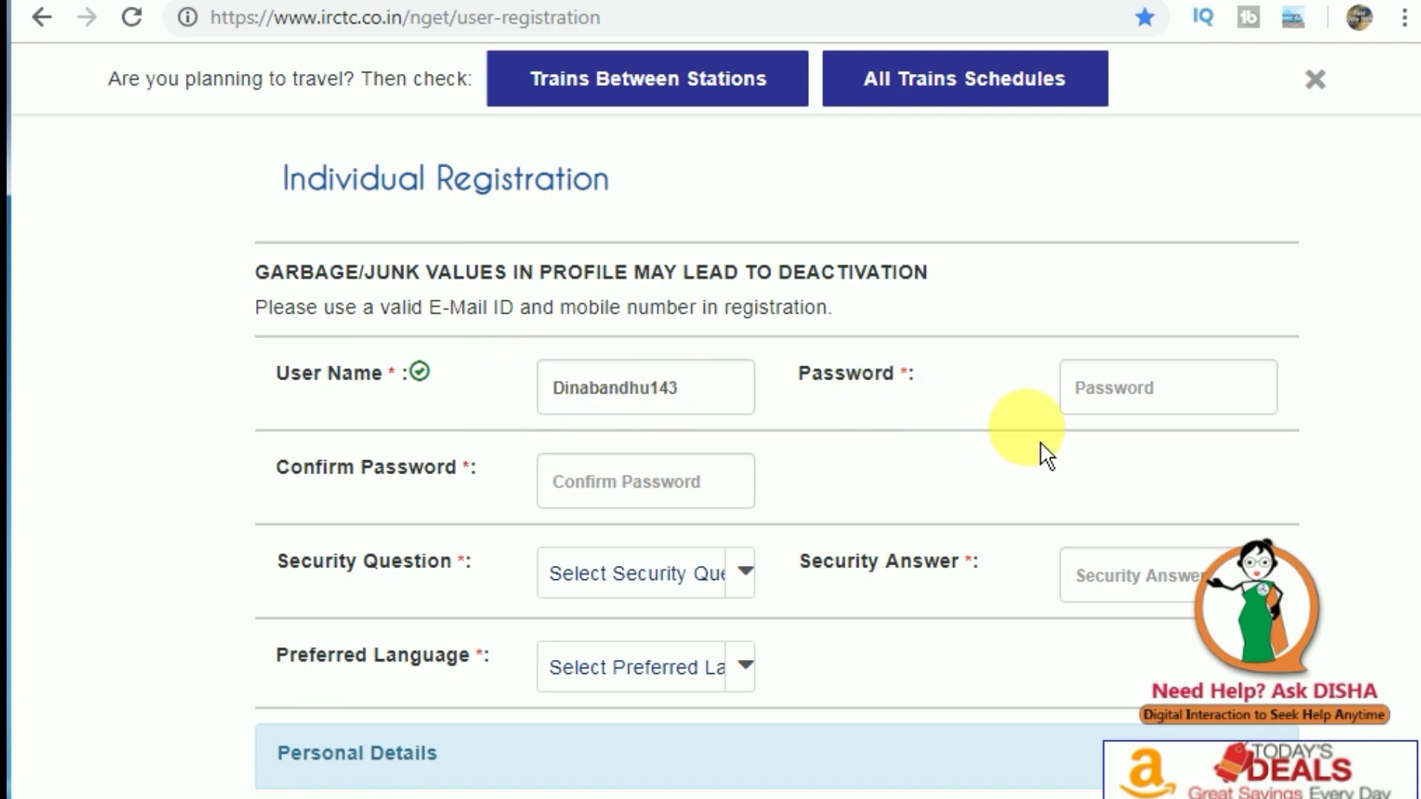
- Fill Password and Confirm Password with the same account password
left_click(1093, 403)
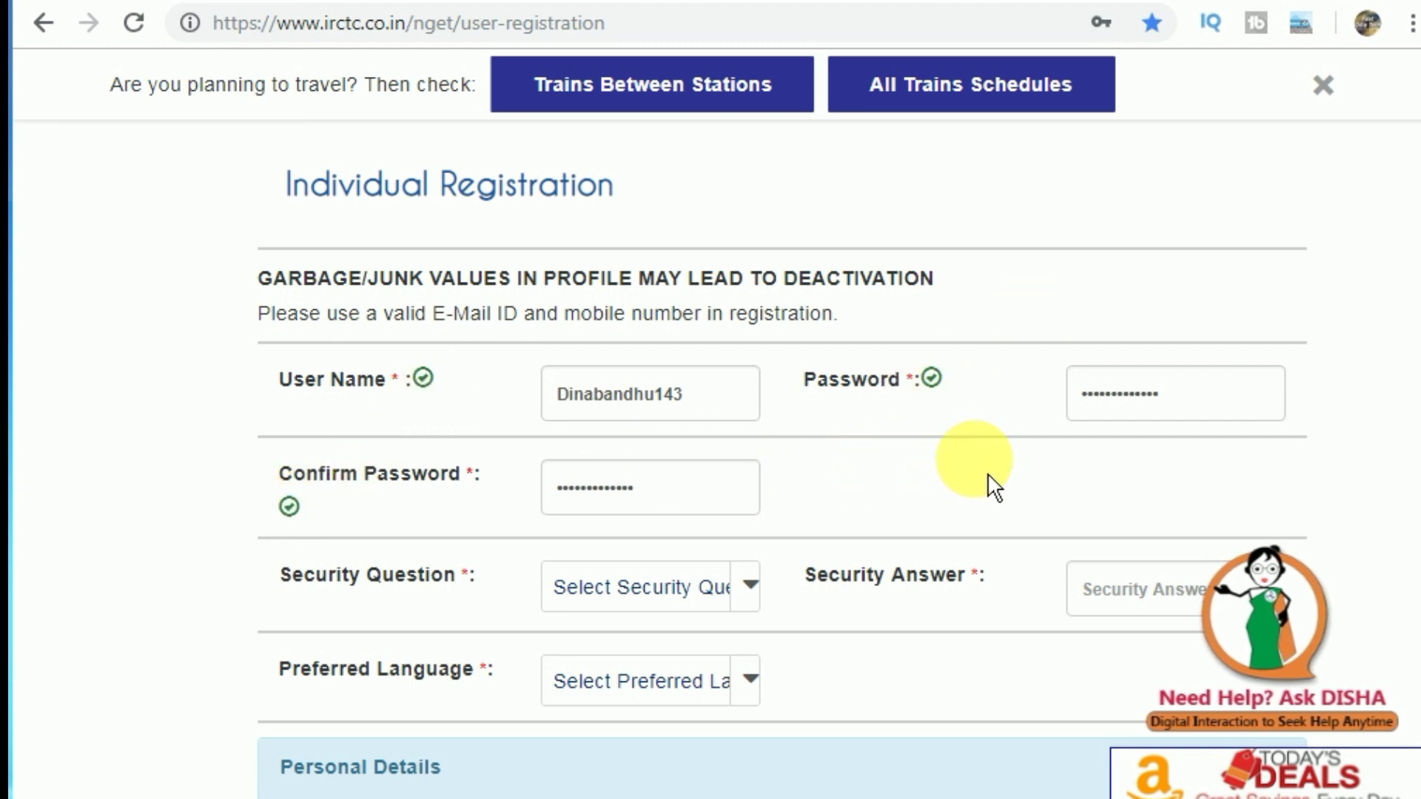
- Choose the favorite sports team security question, answer 'hero', and set Preferred Language to English
scroll(1413, 281, "down", 3)
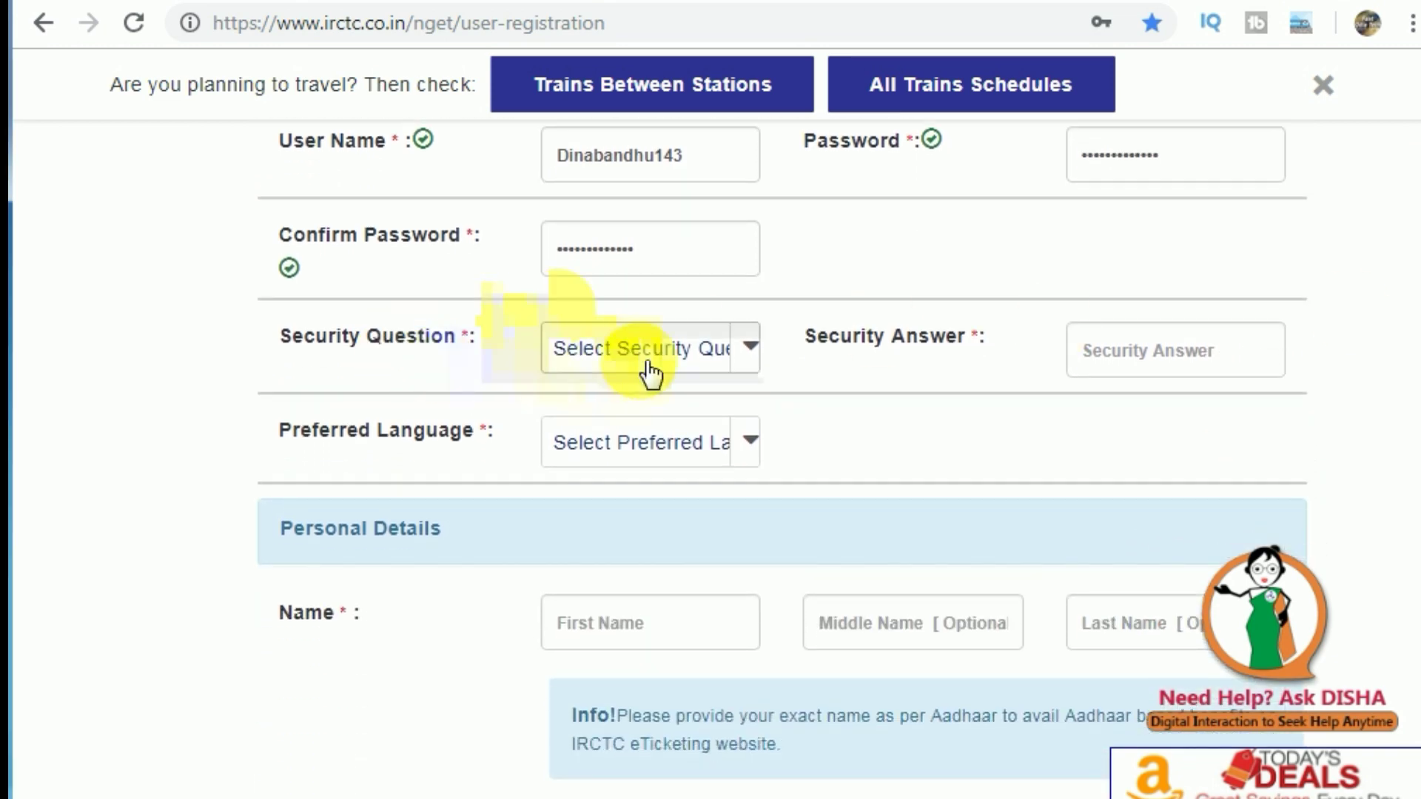
left_click(751, 347)
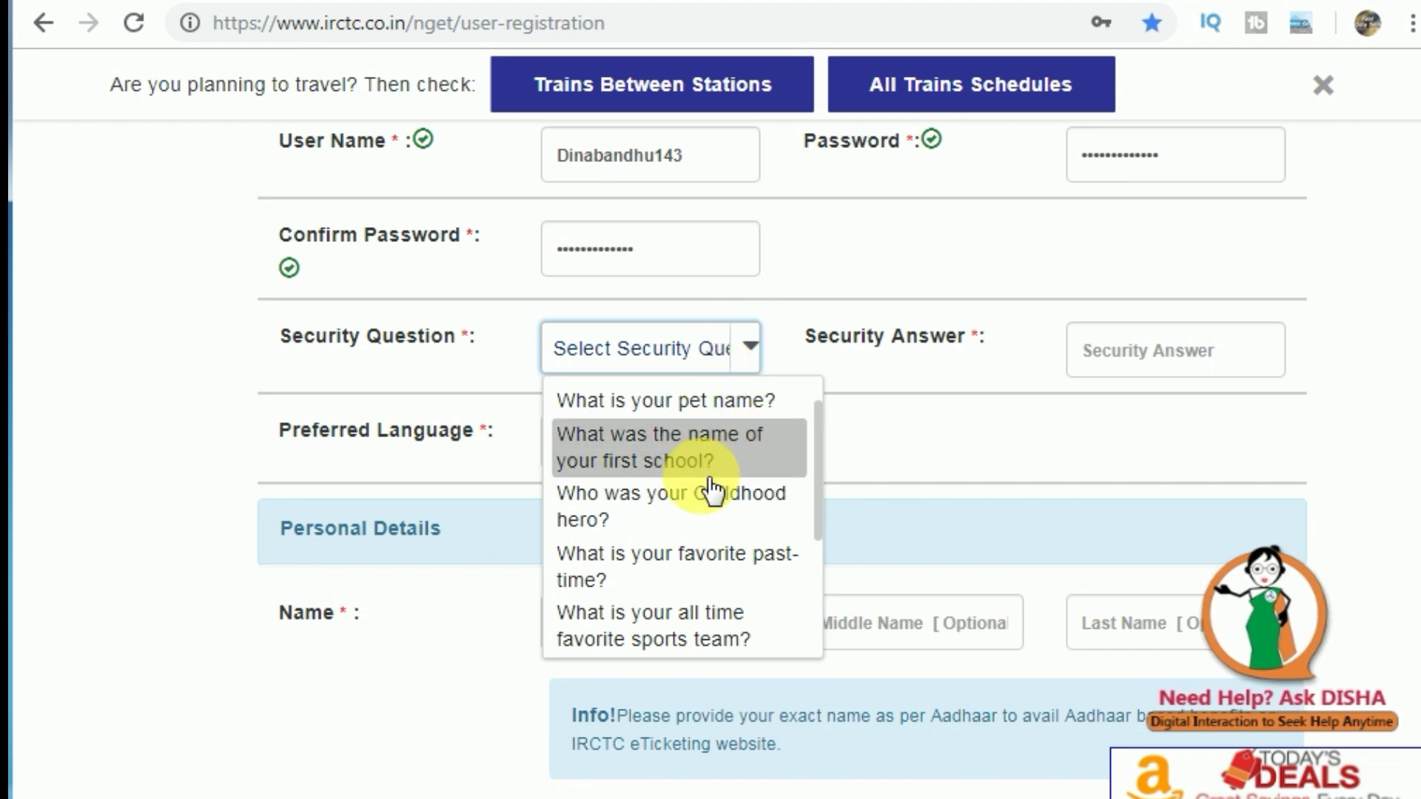
left_click(712, 620)
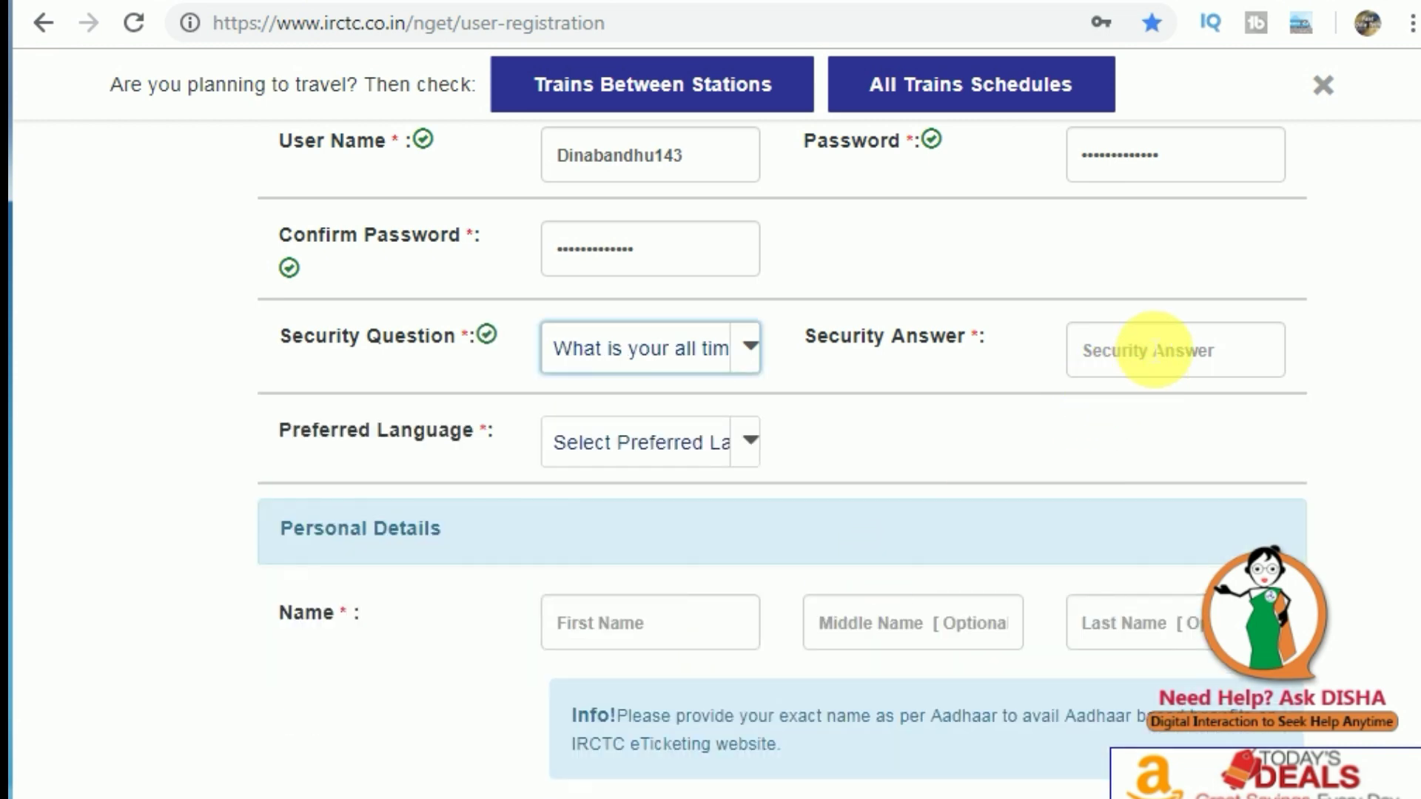
left_click(1152, 351)
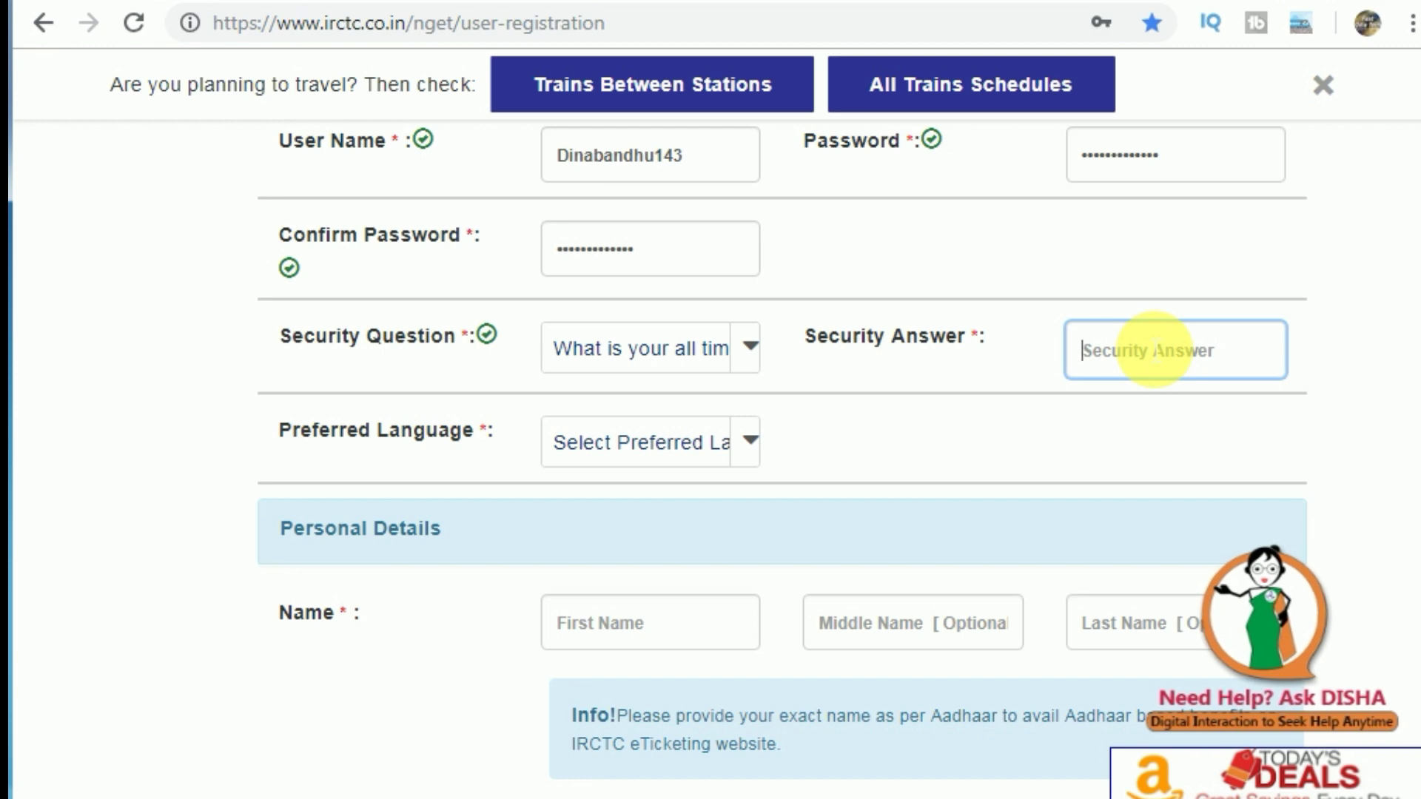
type("hero")
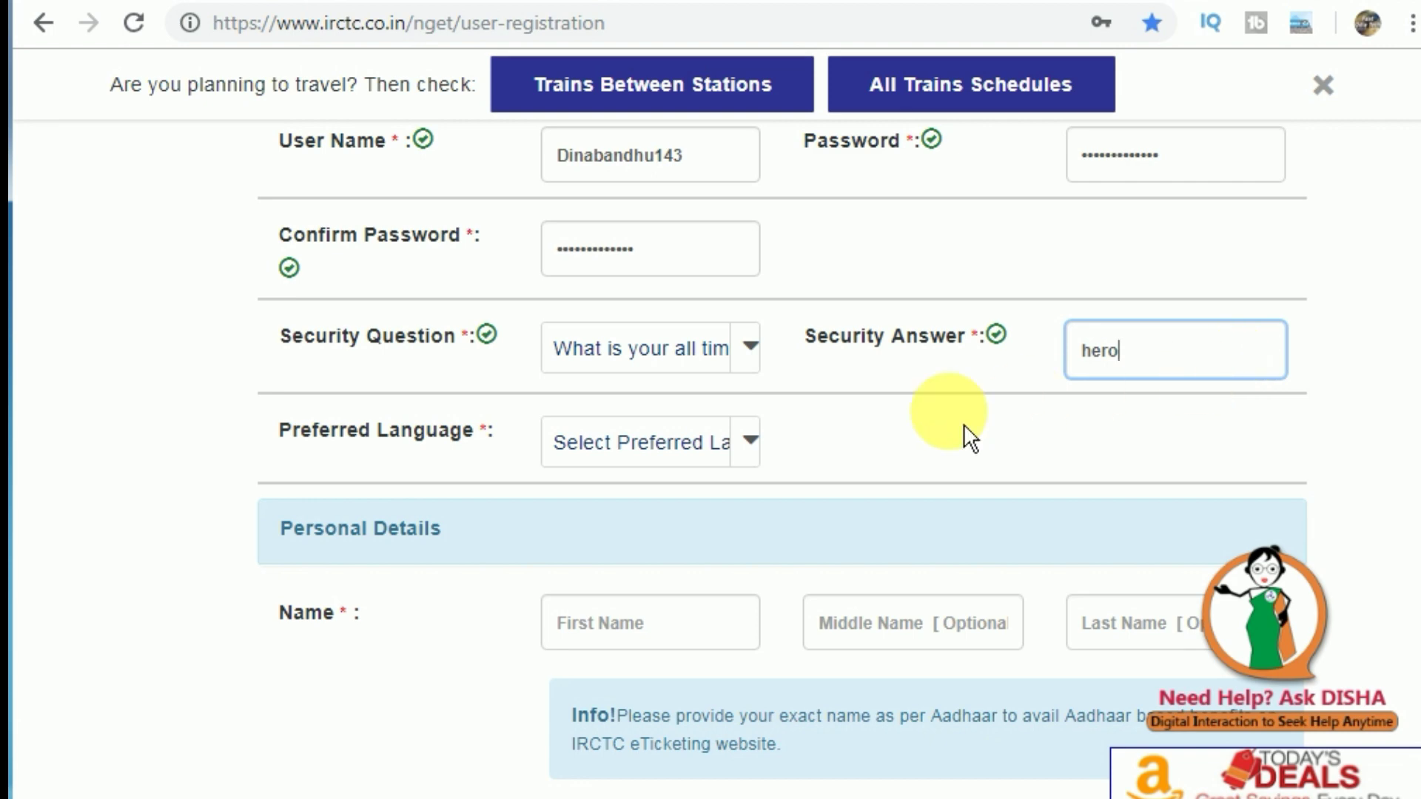
left_click(749, 453)
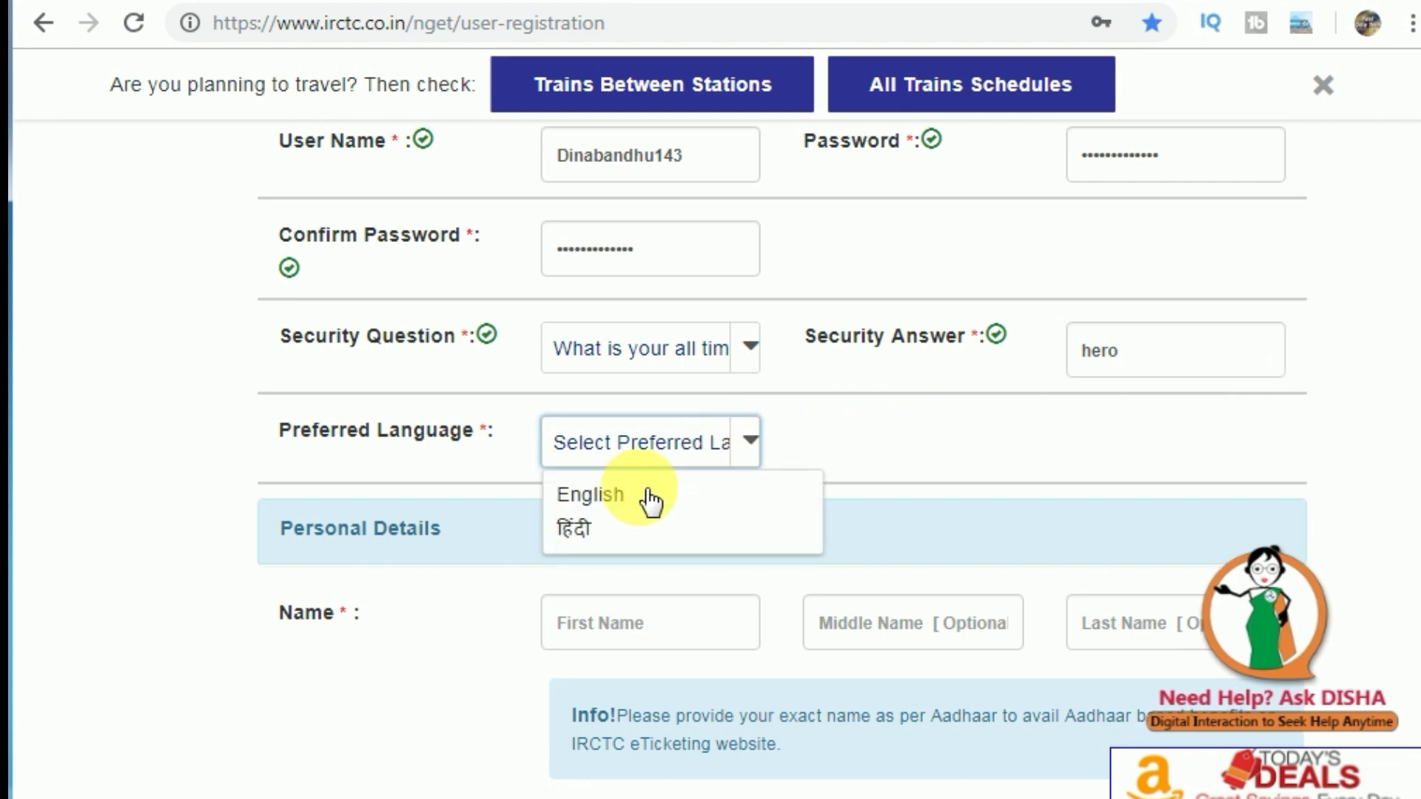
left_click(611, 504)
- Paste the applicant's first name and trim its digits so it contains letters only
scroll(957, 476, "down", 2)
left_click(605, 497)
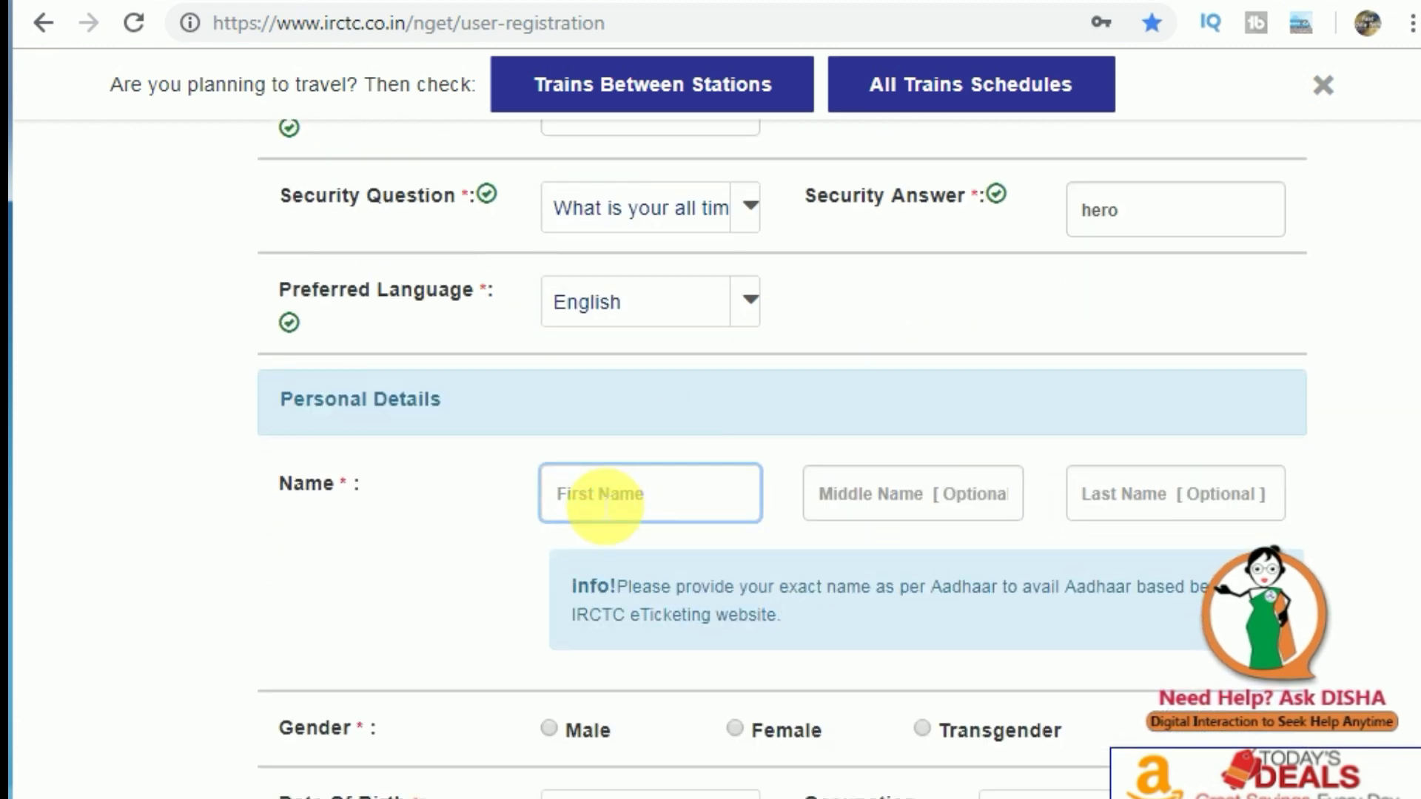
right_click(605, 508)
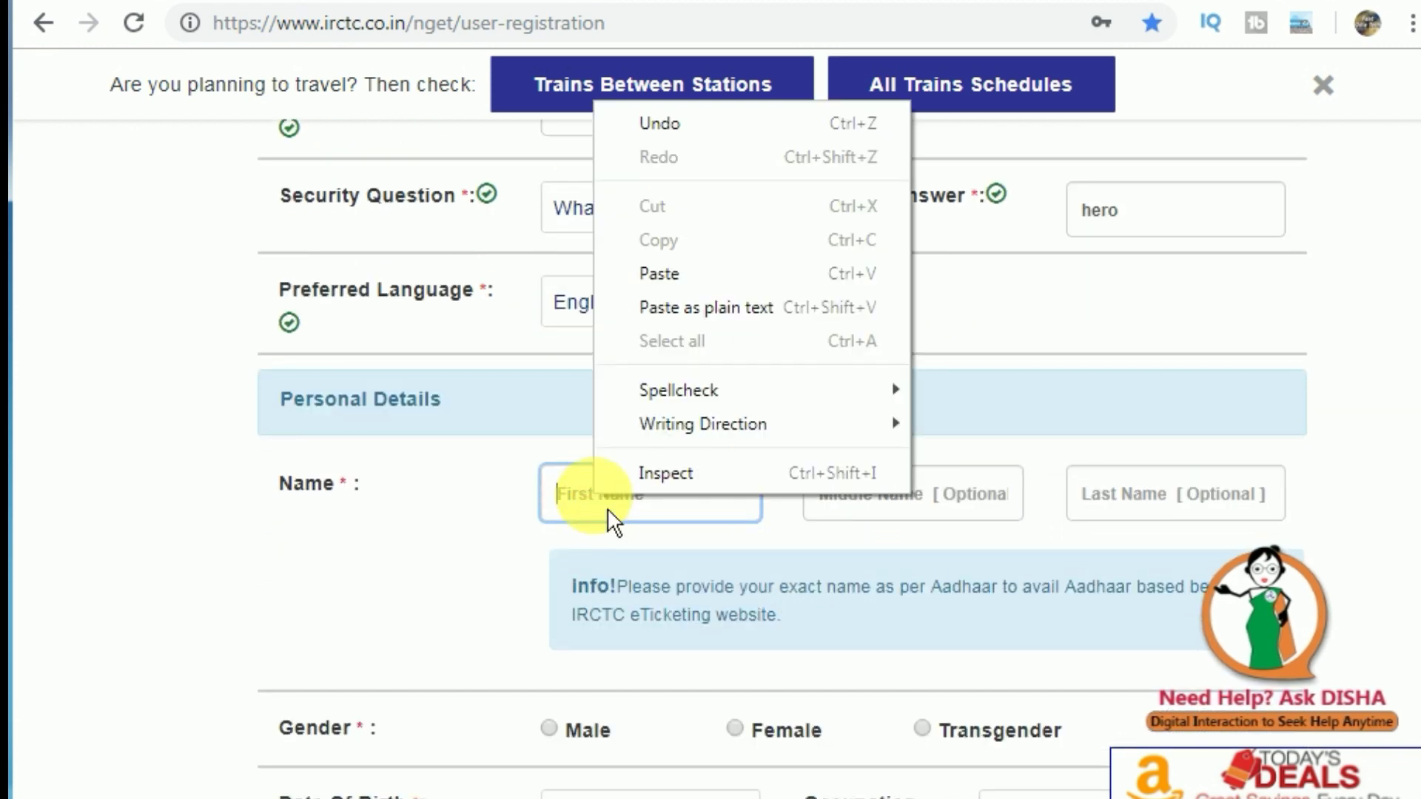
left_click(687, 278)
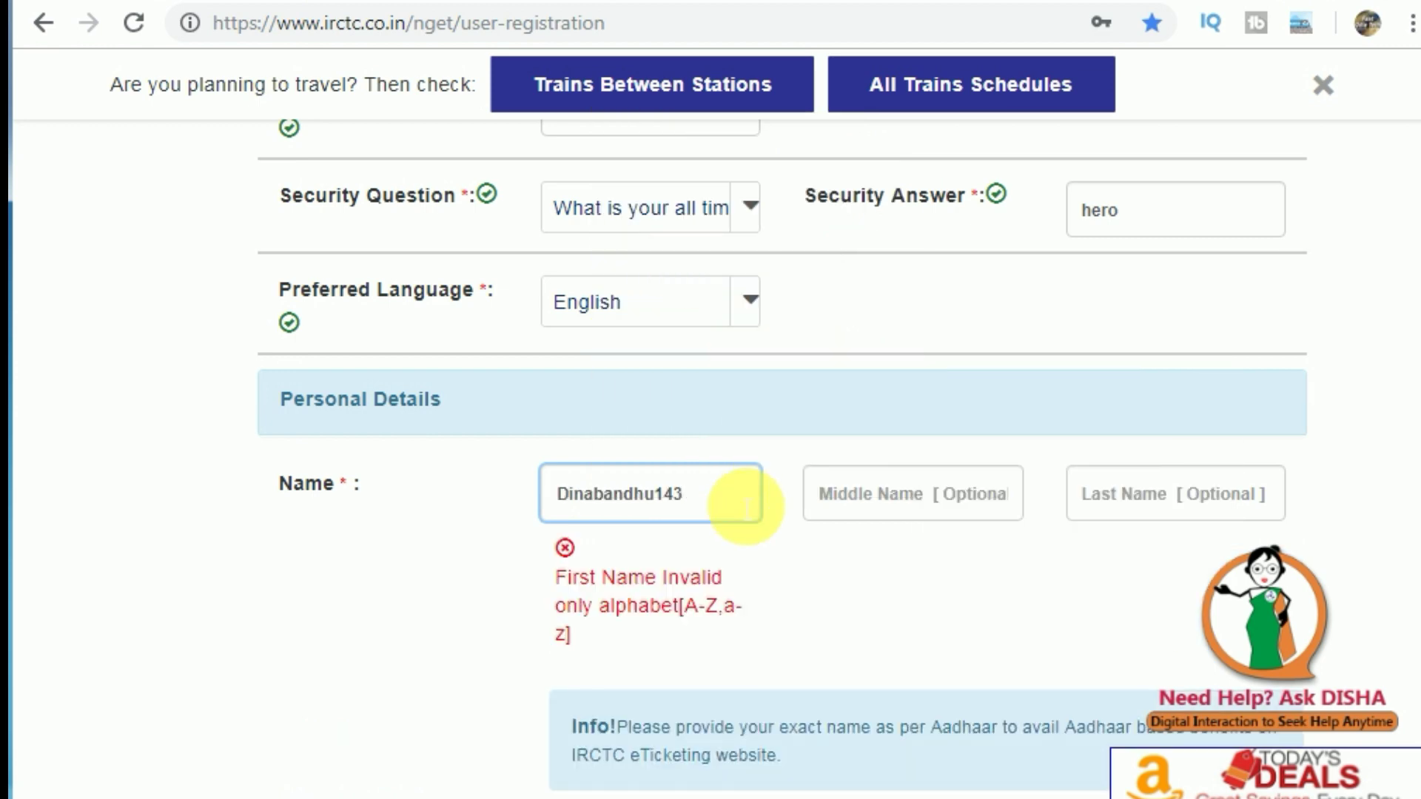
key("BackSpace")
key("BackSpace")
key("BackSpace")
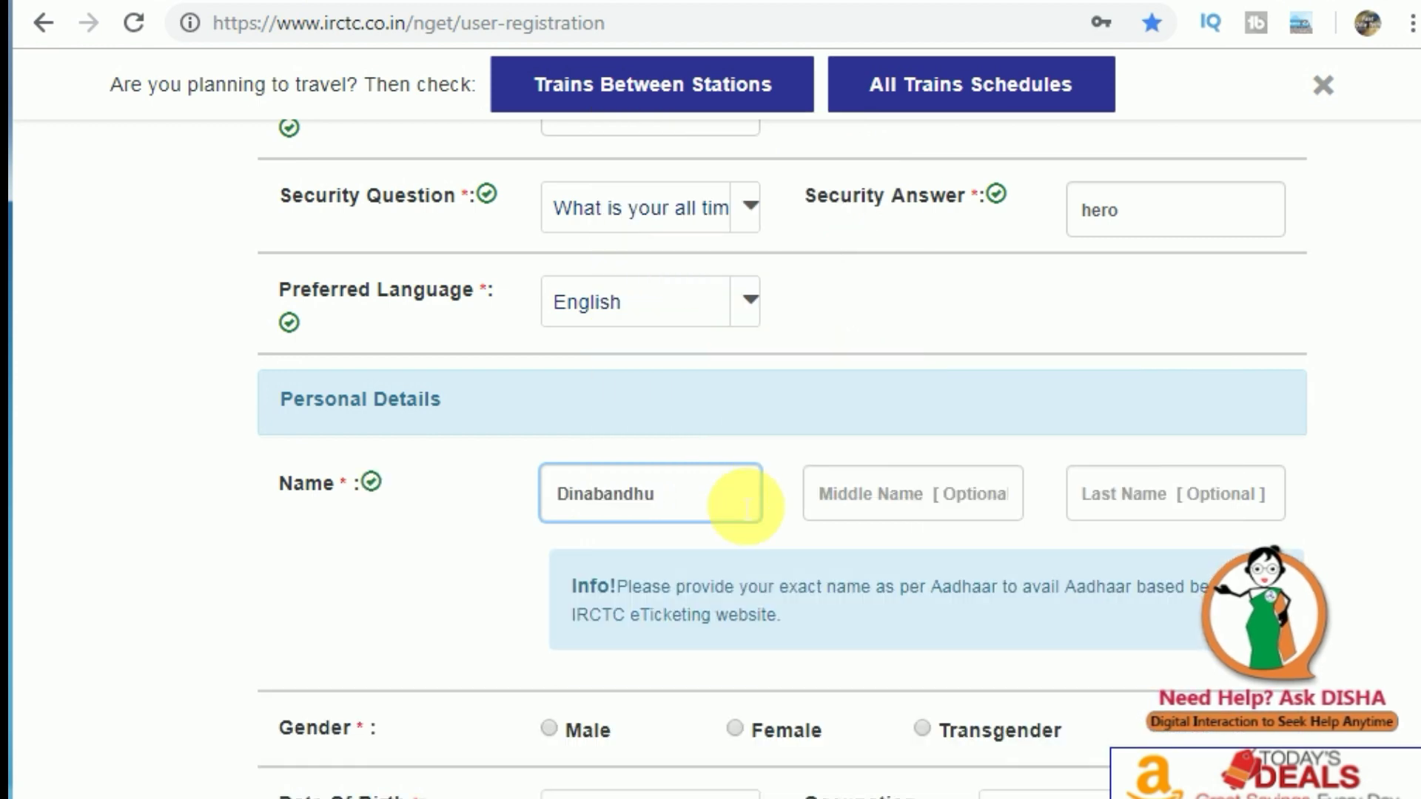
scroll(877, 444, "down", 2)
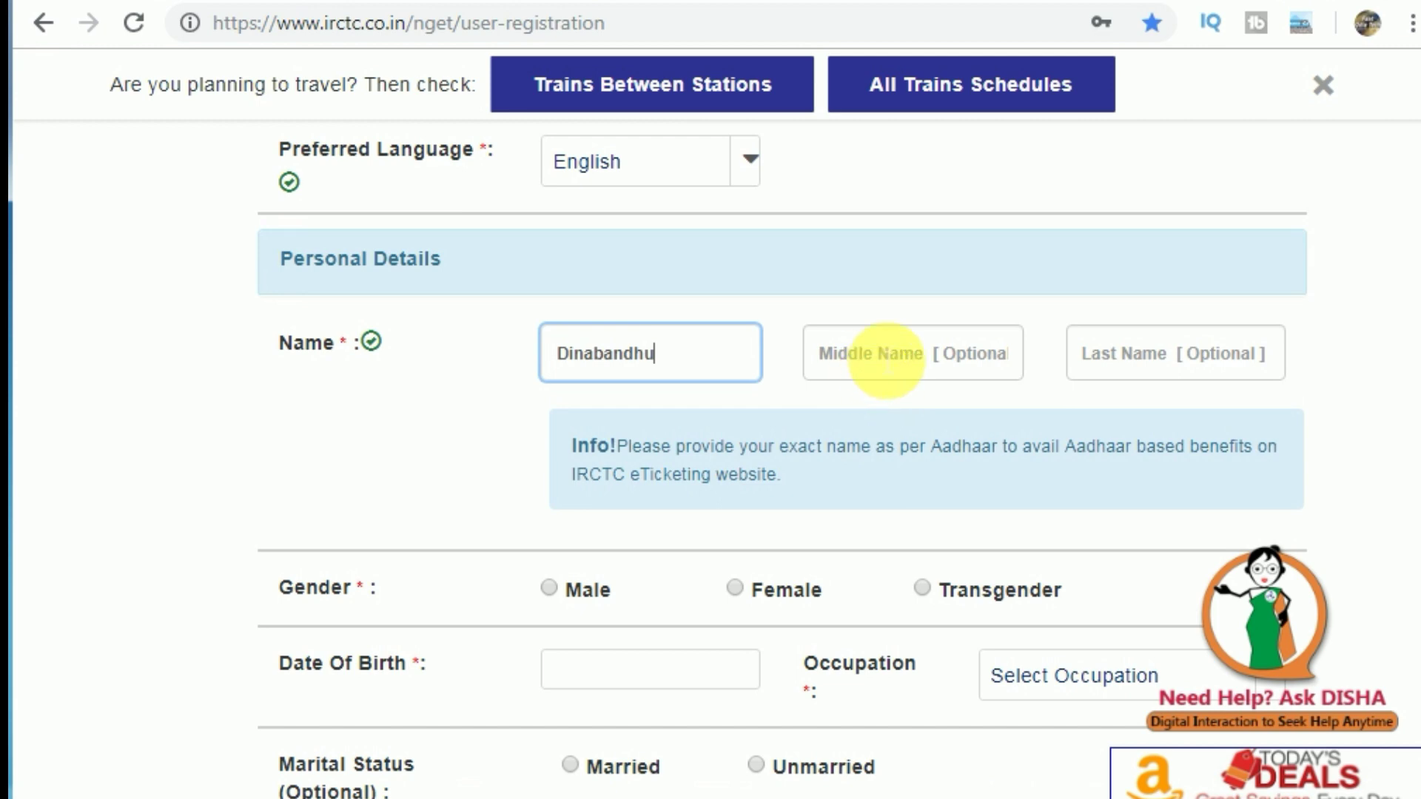
- Enter the applicant's surname in the Last Name field
left_click(1137, 363)
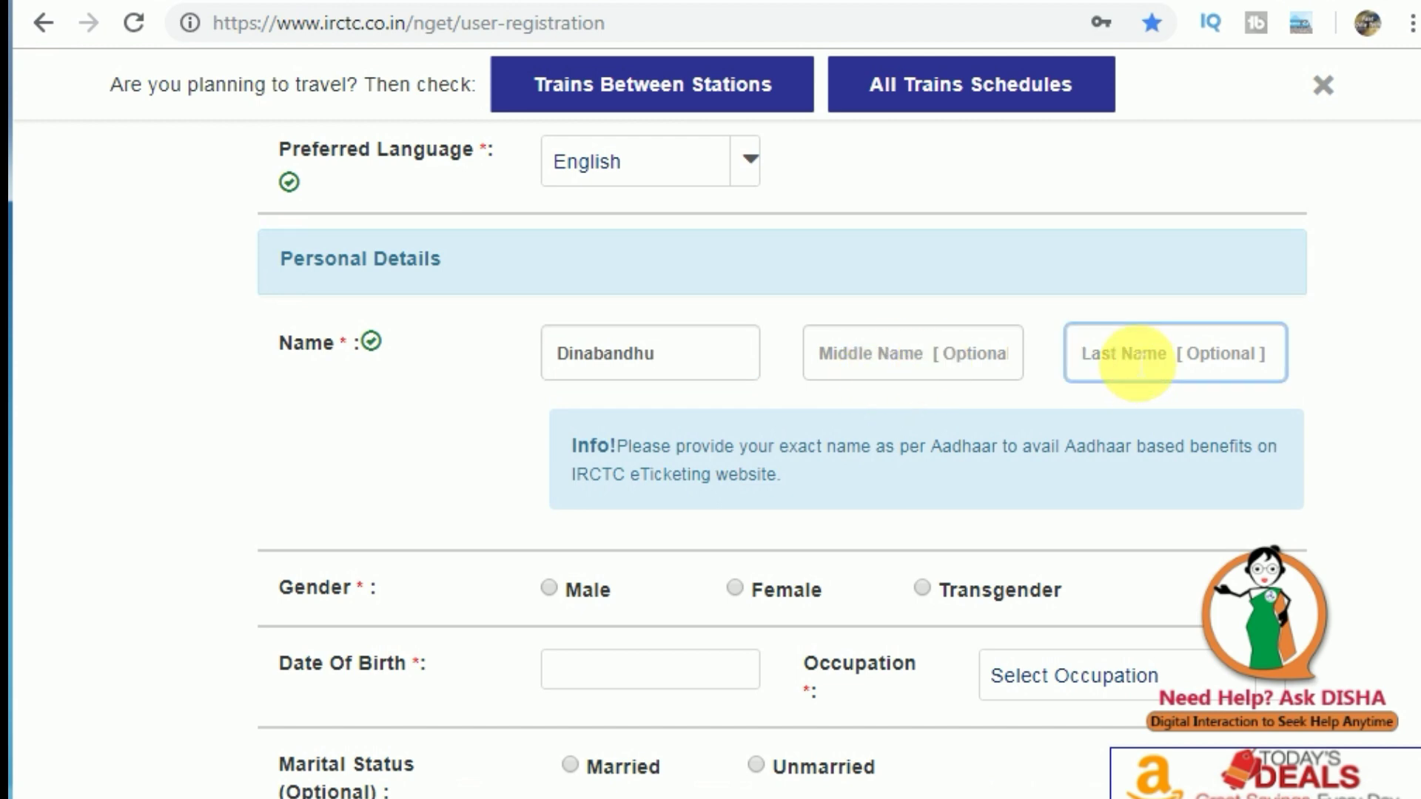
type("Gouda")
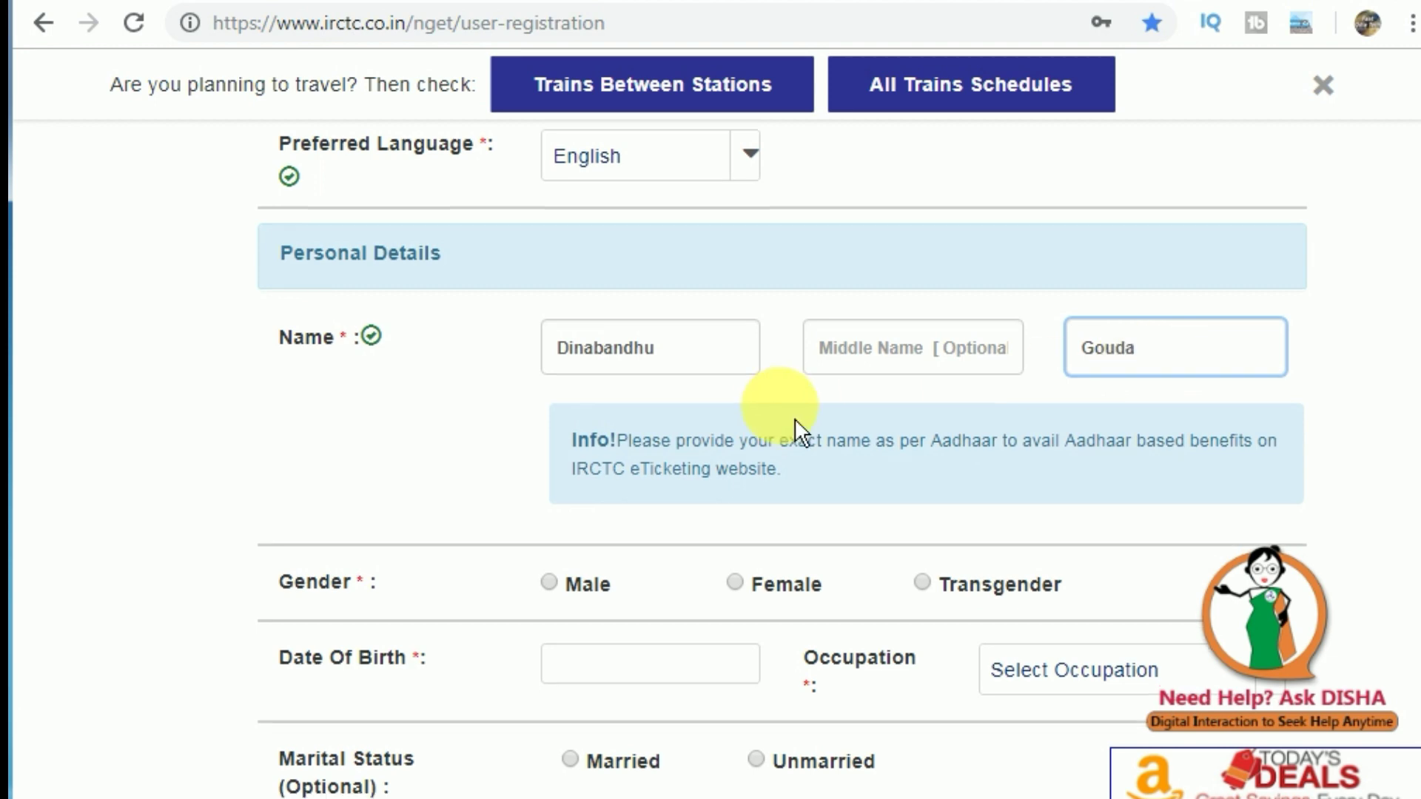
scroll(740, 429, "down", 2)
- Set gender to Male and date of birth to 2 October 2000
left_click(556, 473)
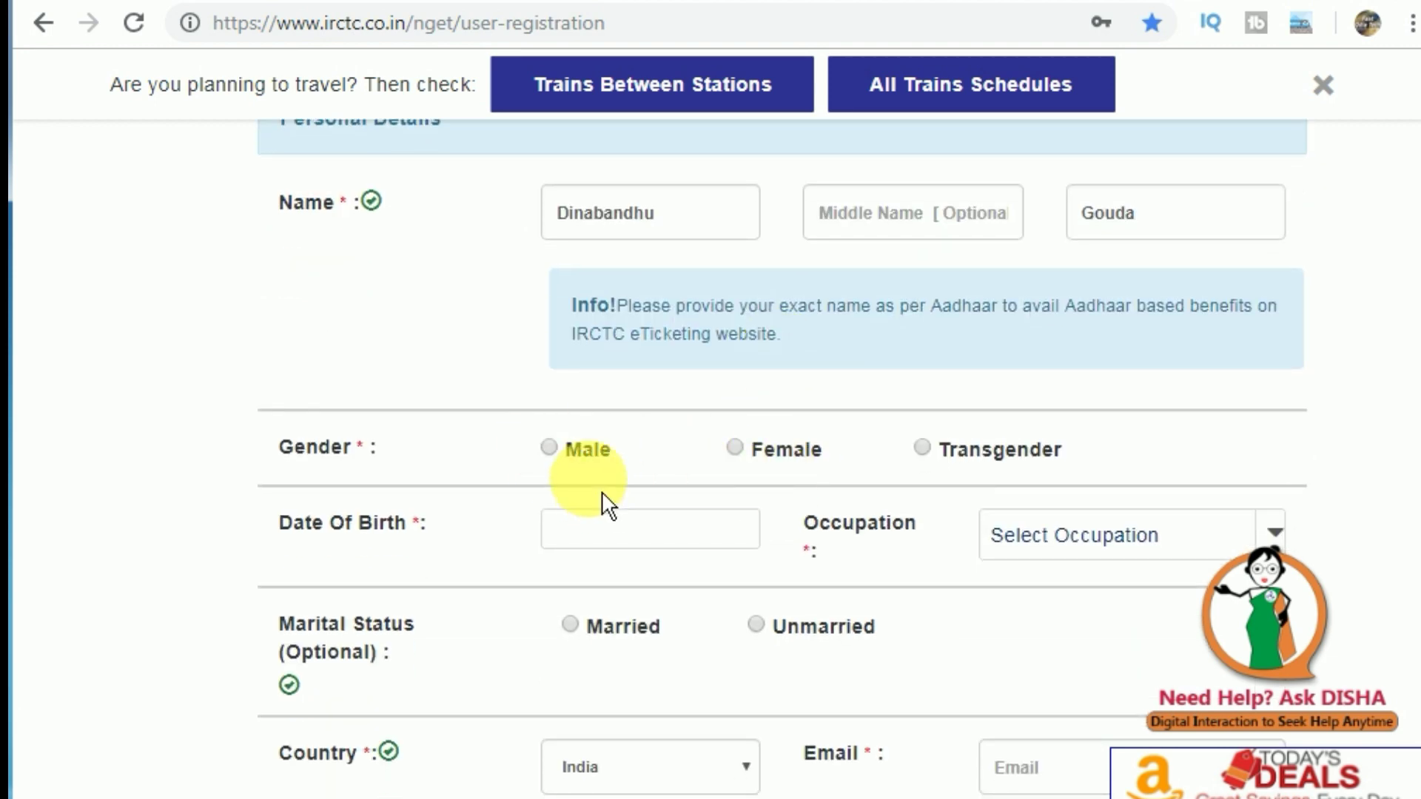
left_click(564, 457)
scroll(918, 474, "down", 2)
left_click(620, 388)
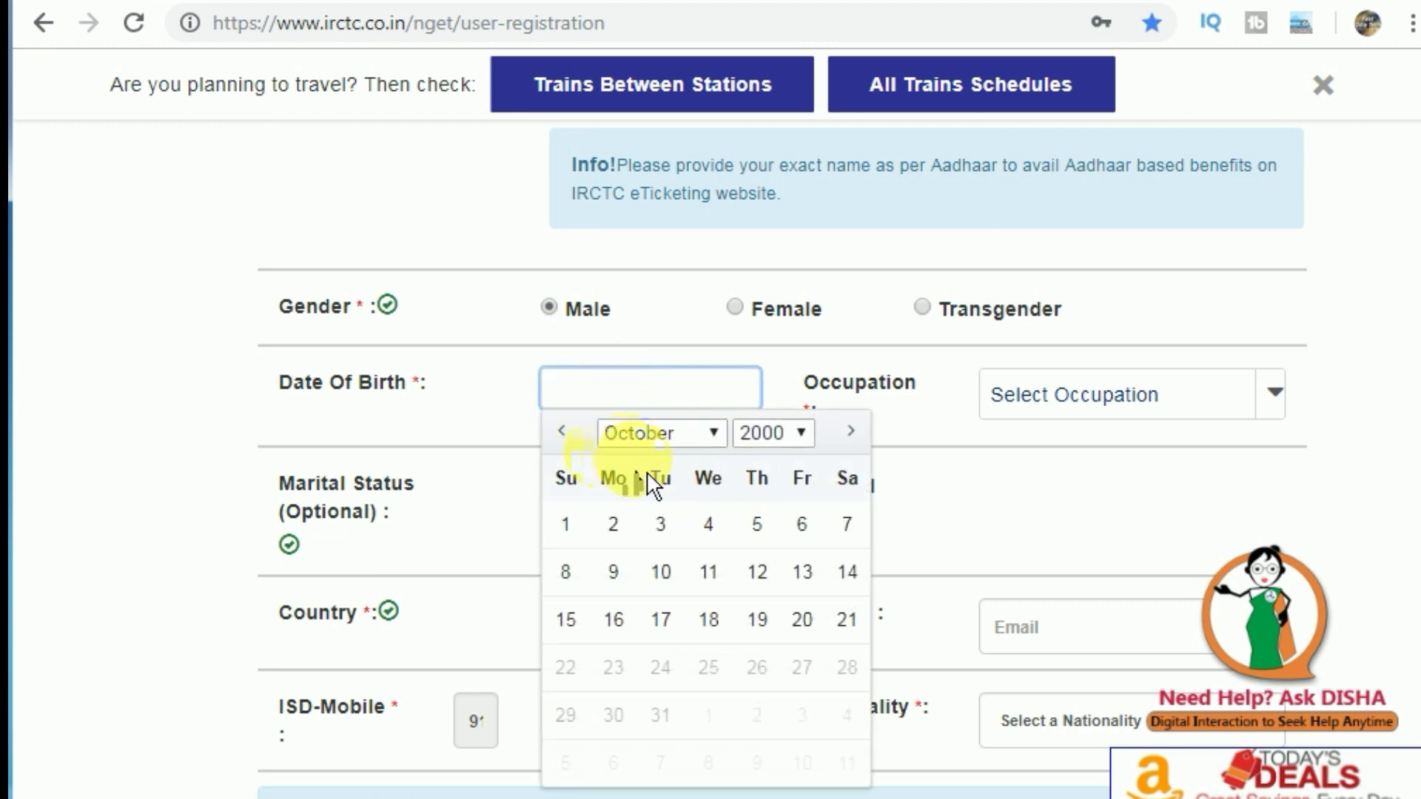
left_click(632, 526)
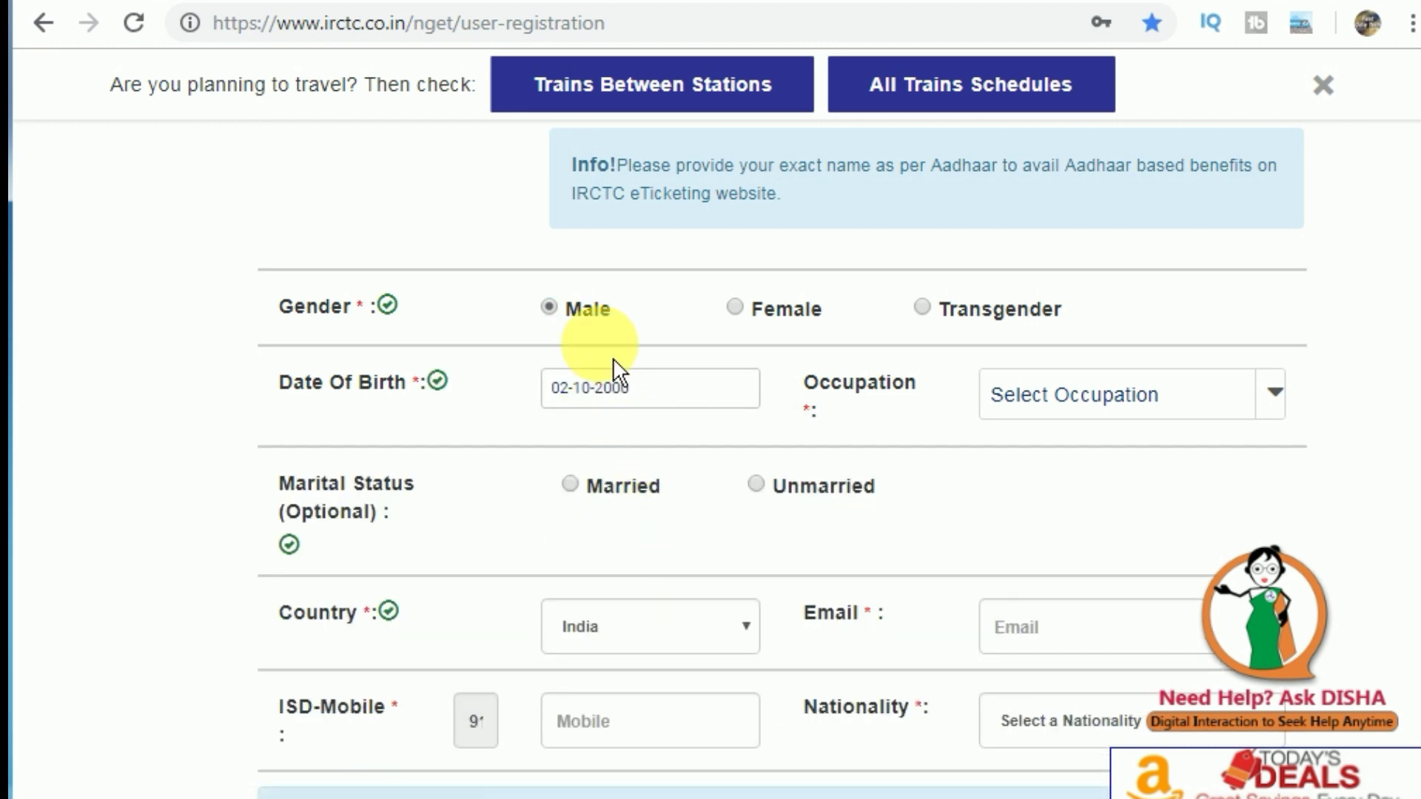
- Set marital status to Married
scroll(612, 446, "down", 2)
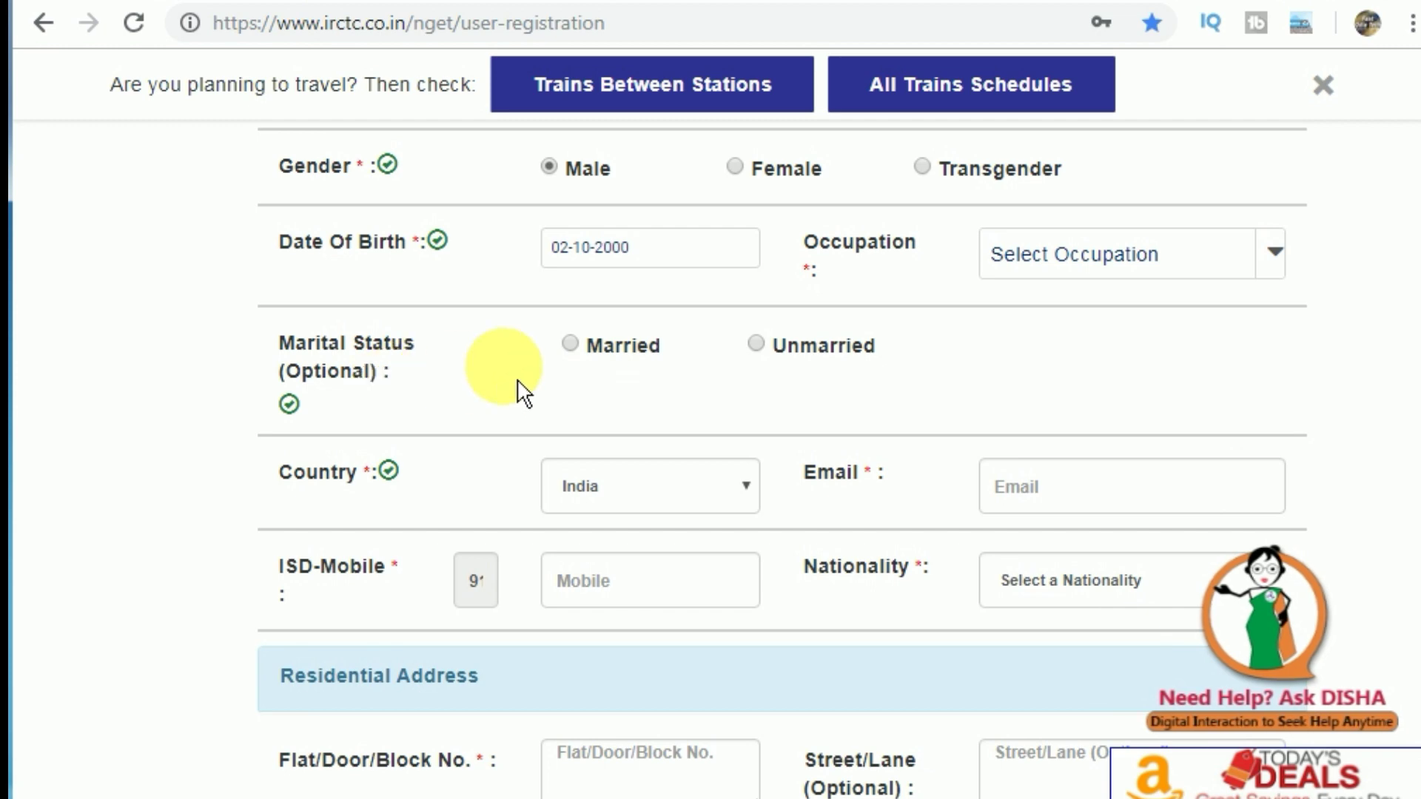
left_click(581, 362)
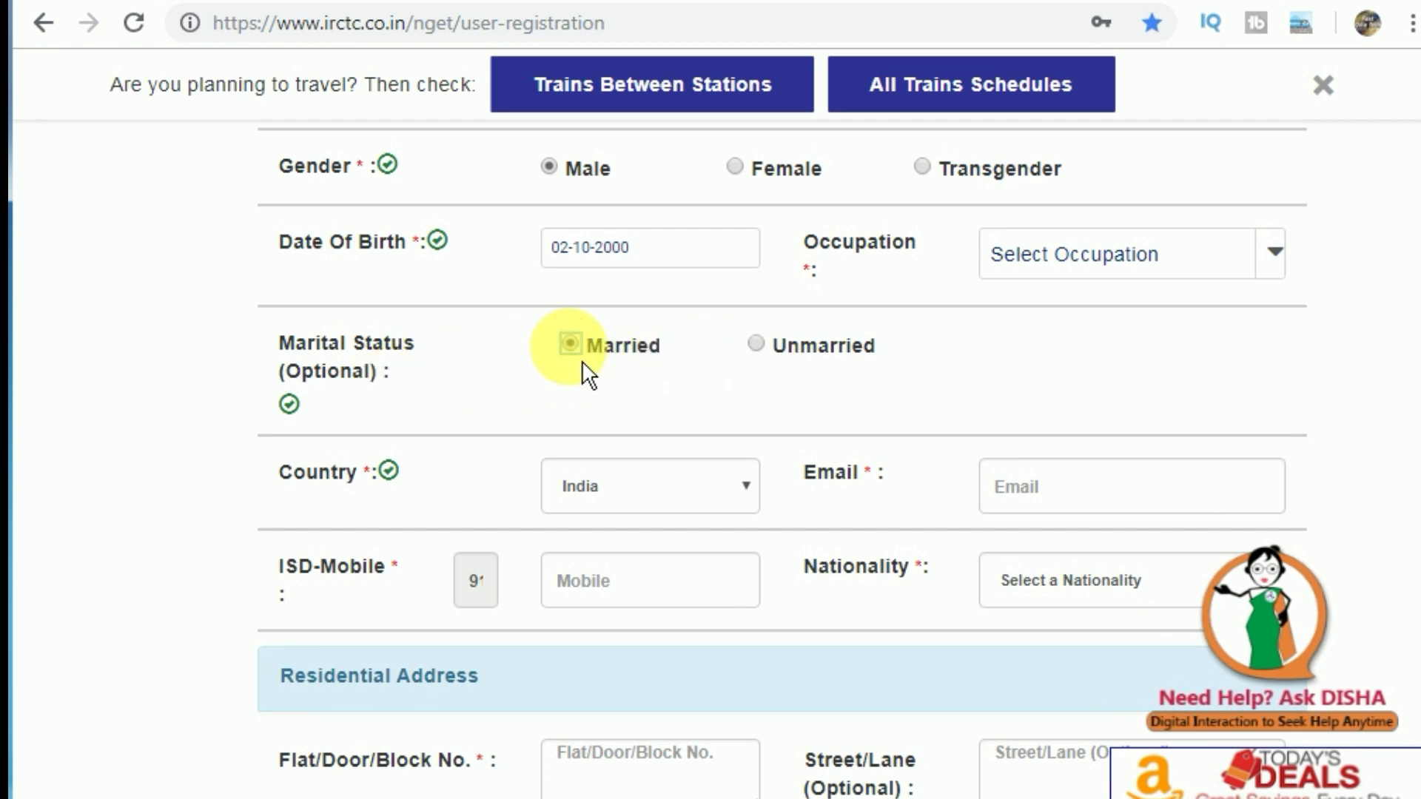
scroll(628, 481, "down", 2)
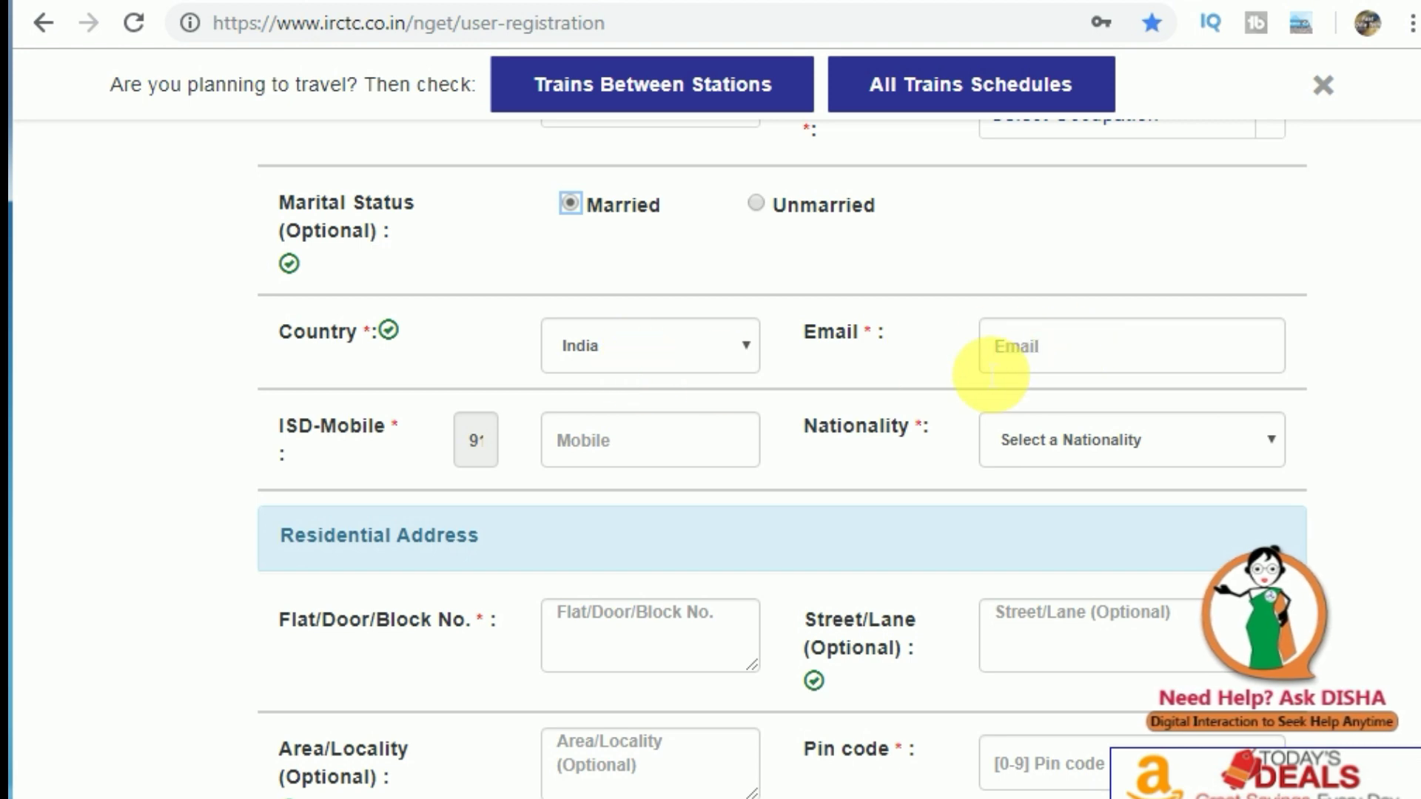
left_click(1038, 361)
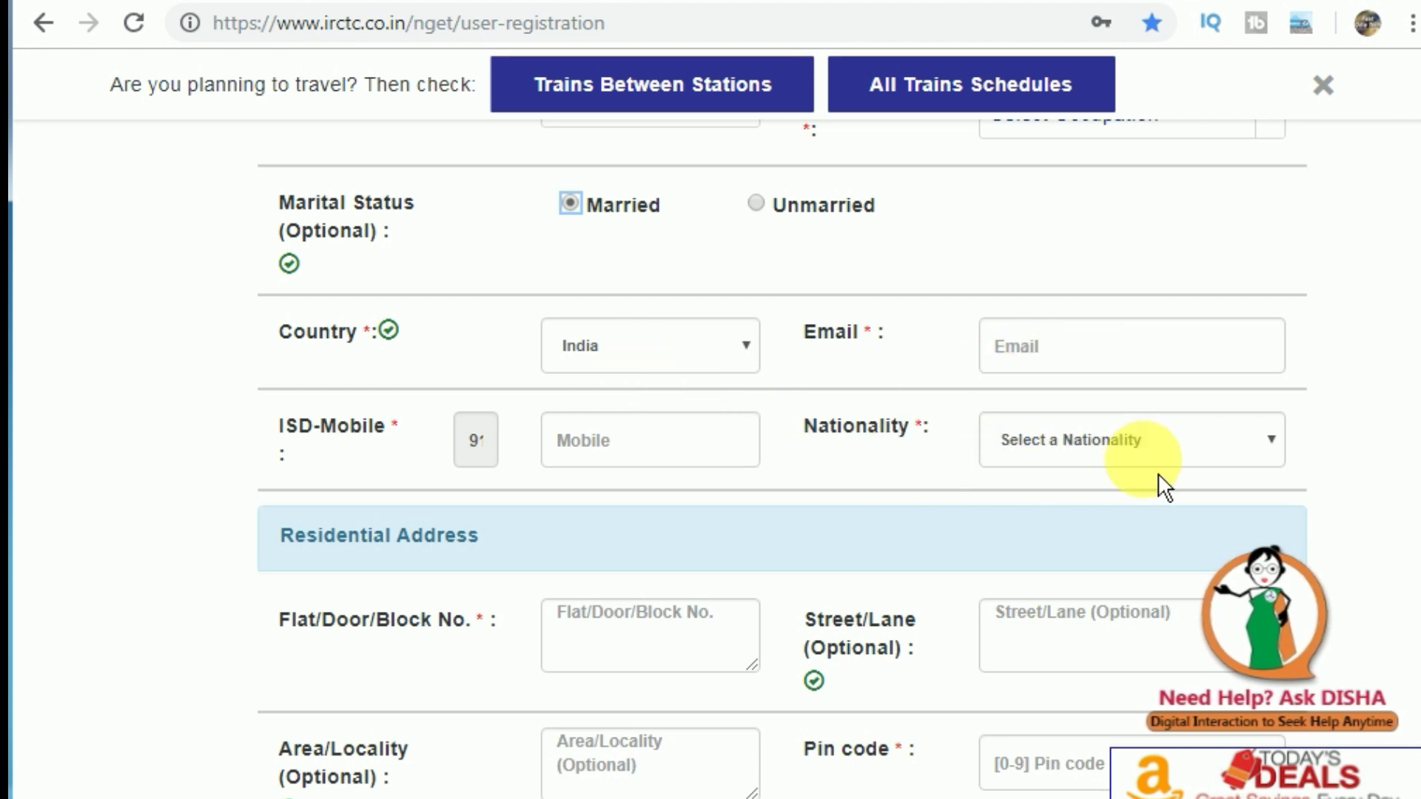
- Select India from the Nationality dropdown list
left_click(1277, 445)
scroll(1065, 214, "down", 20)
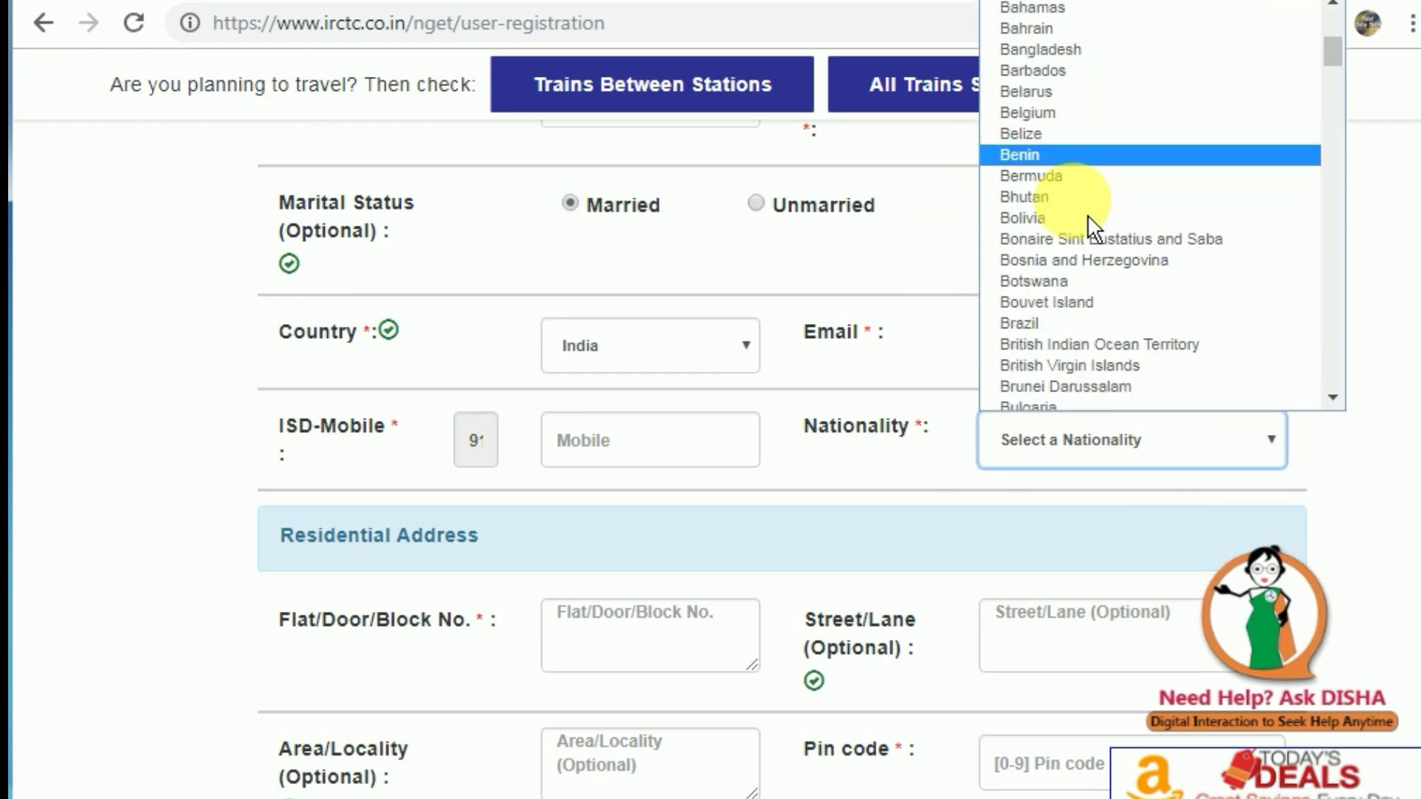
key("i")
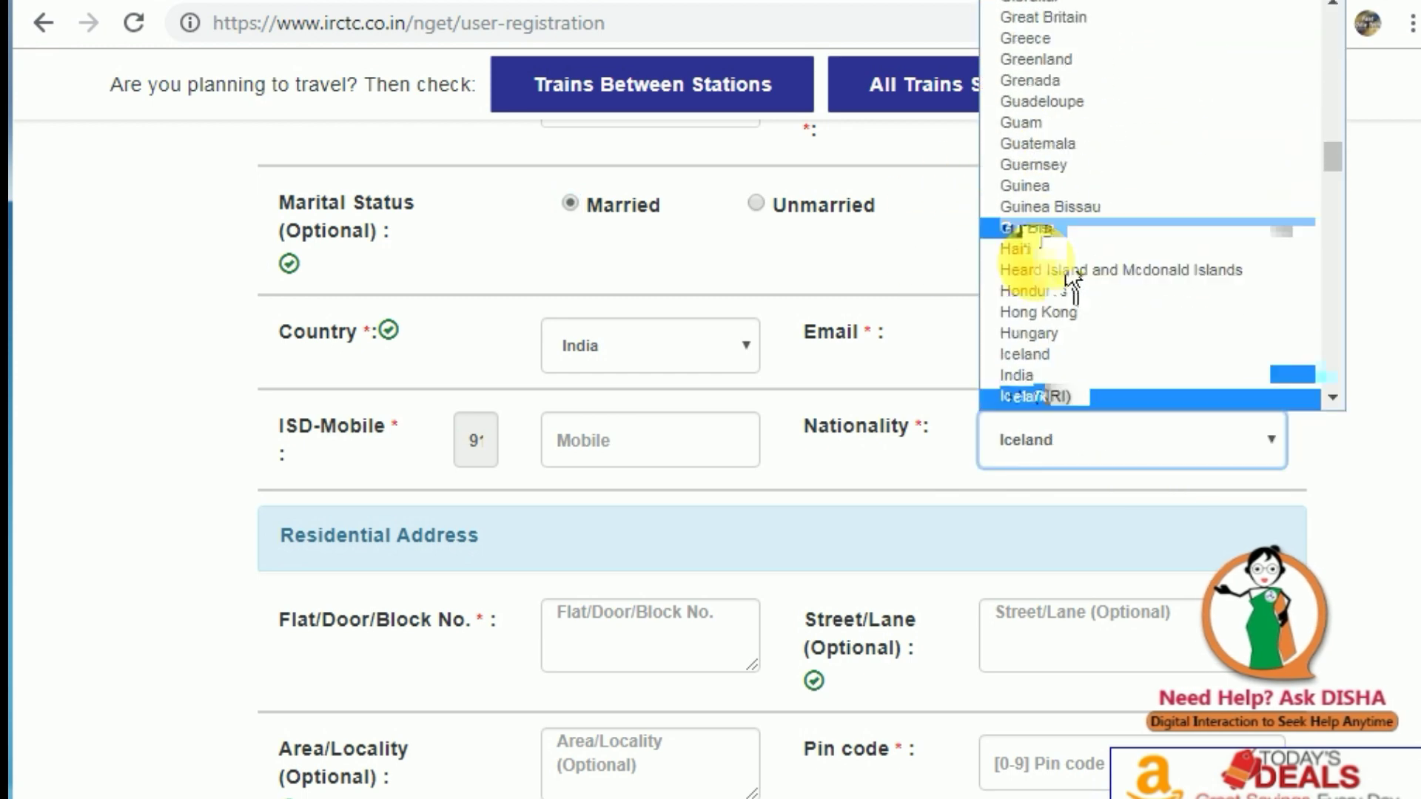
scroll(1070, 275, "down", 8)
scroll(1029, 194, "up", 4)
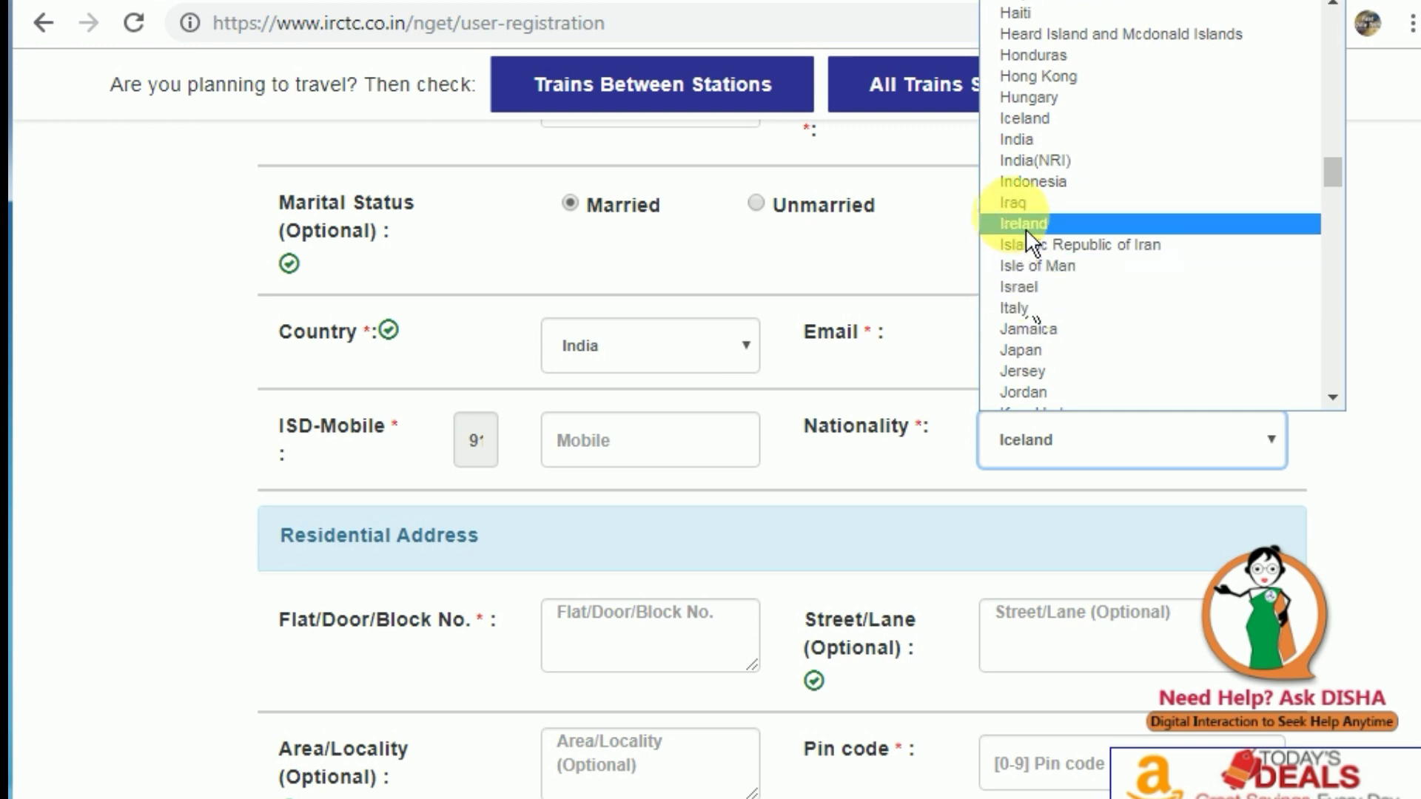
left_click(1025, 141)
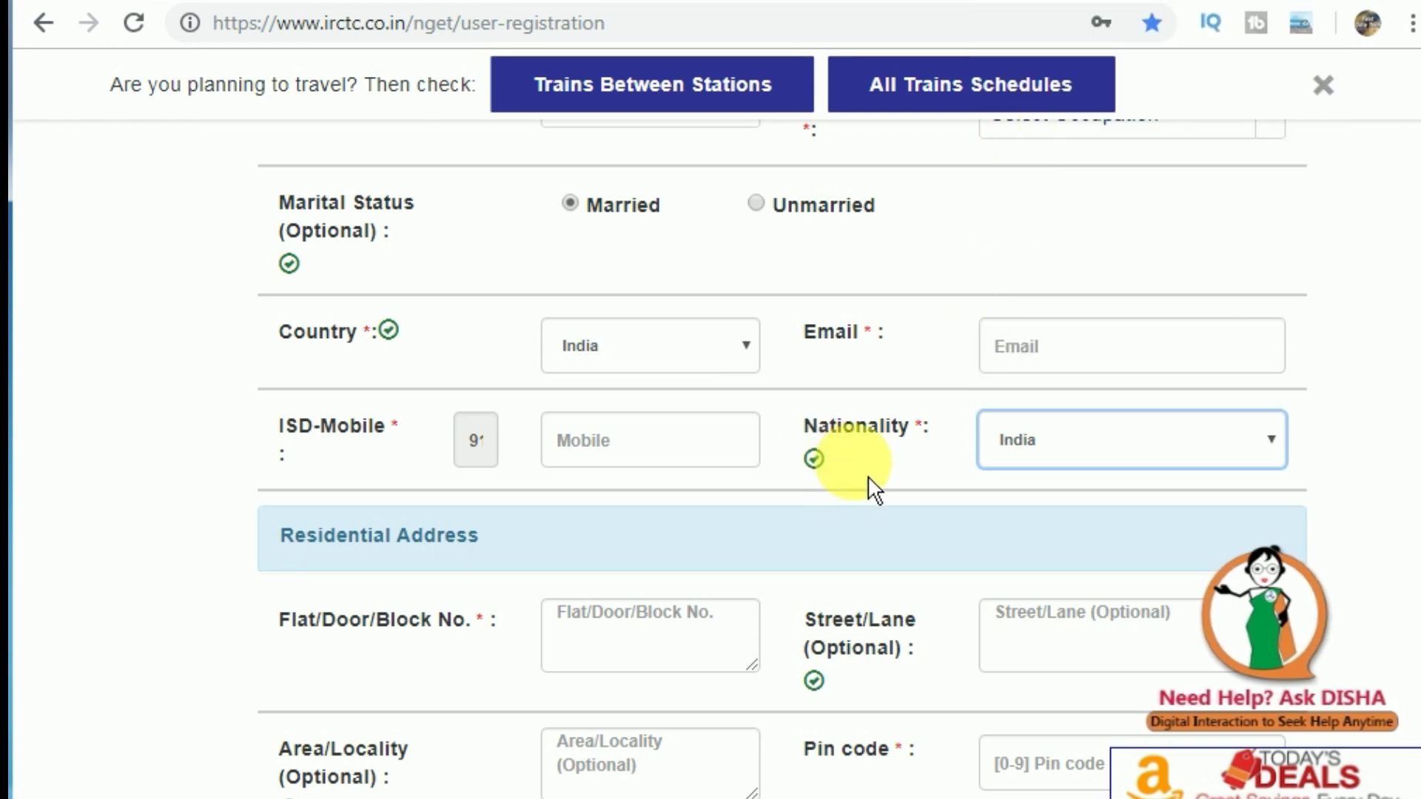
scroll(767, 444, "down", 4)
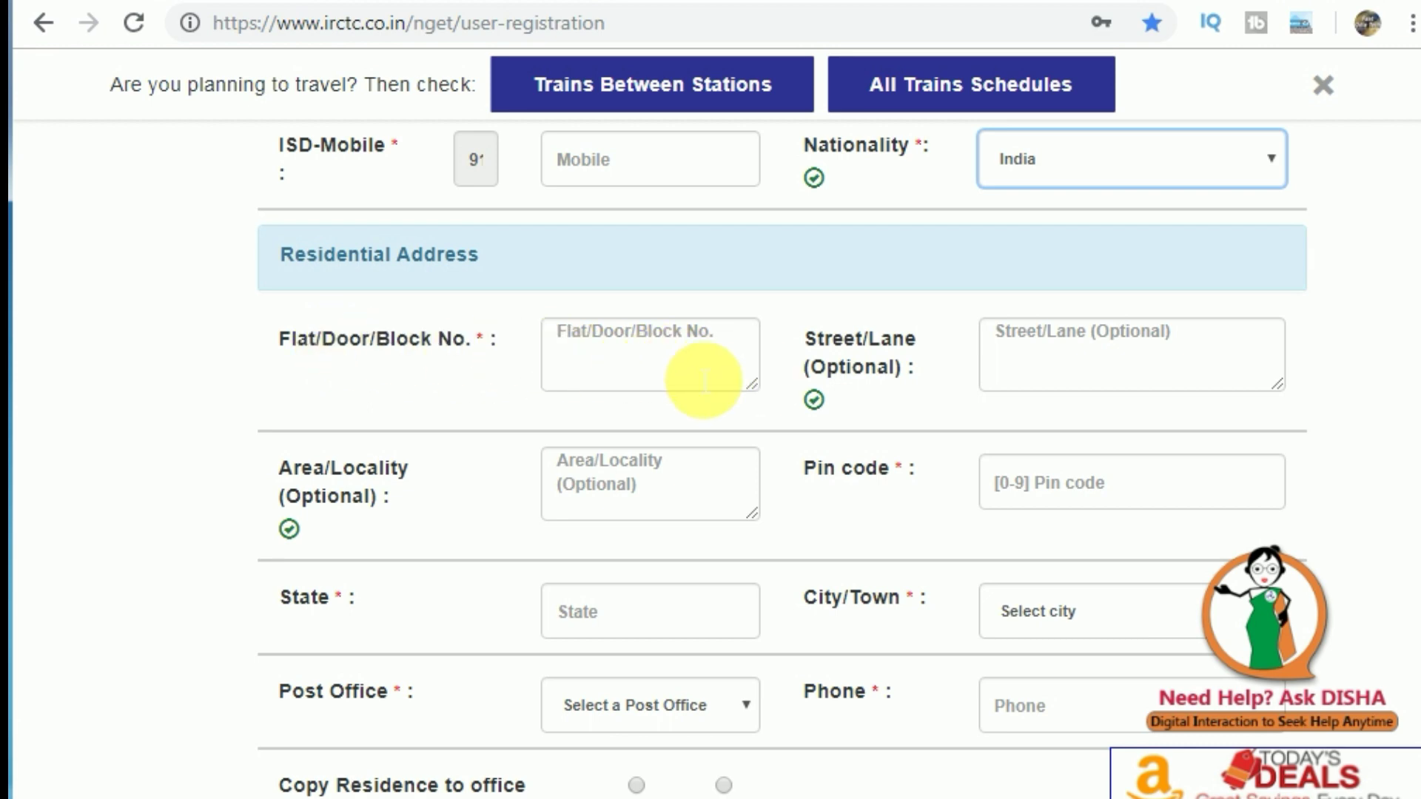
scroll(666, 400, "down", 2)
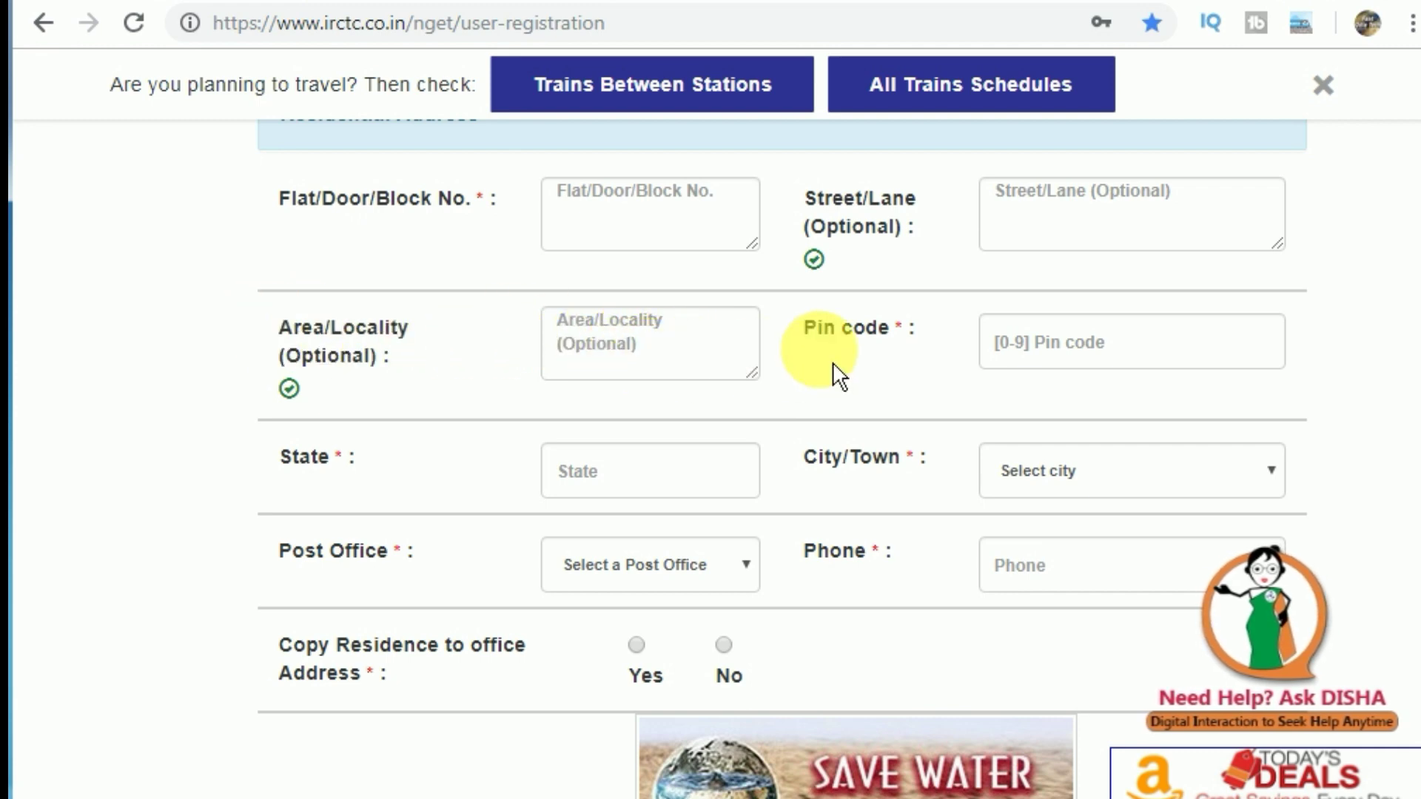
left_click(1025, 355)
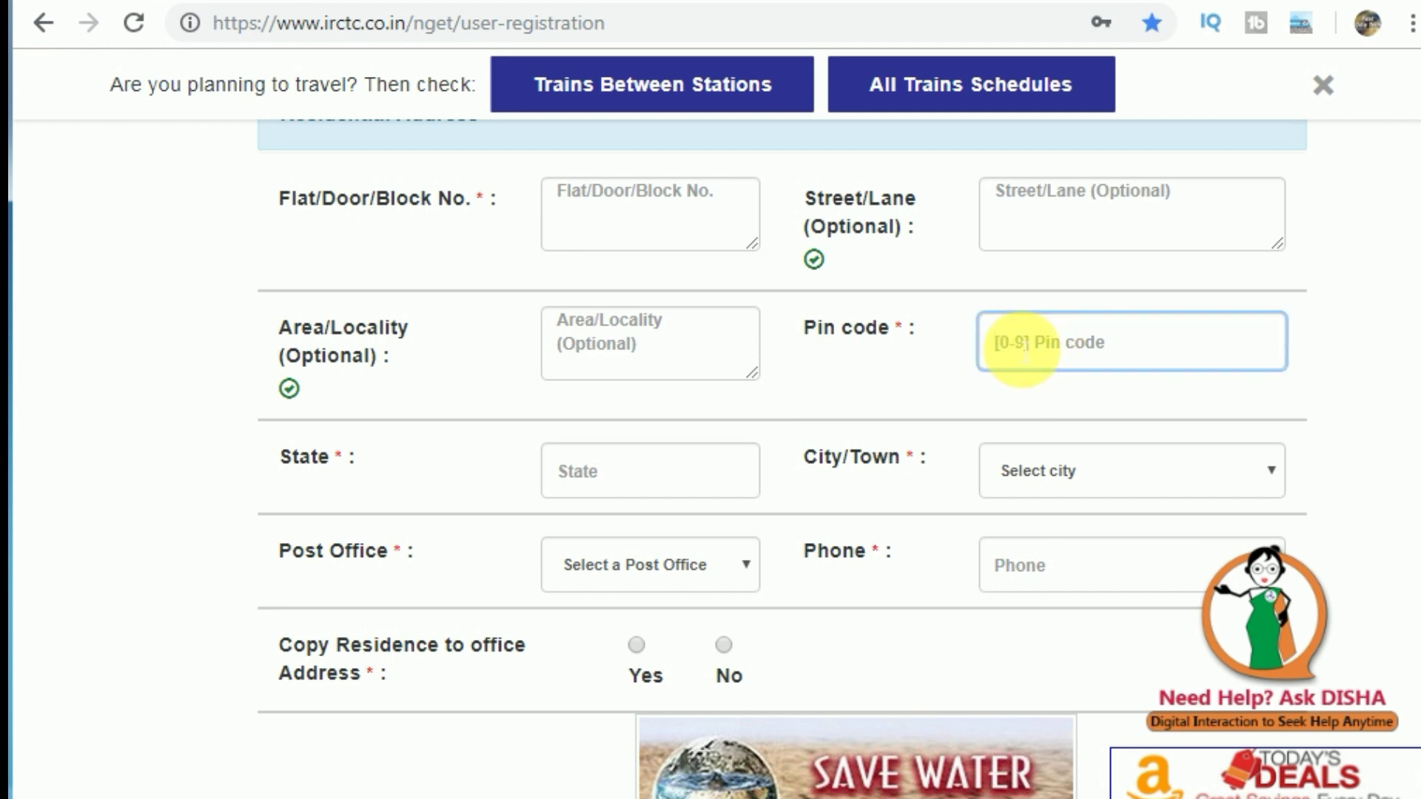
key("ctrl+t")
type("odia")
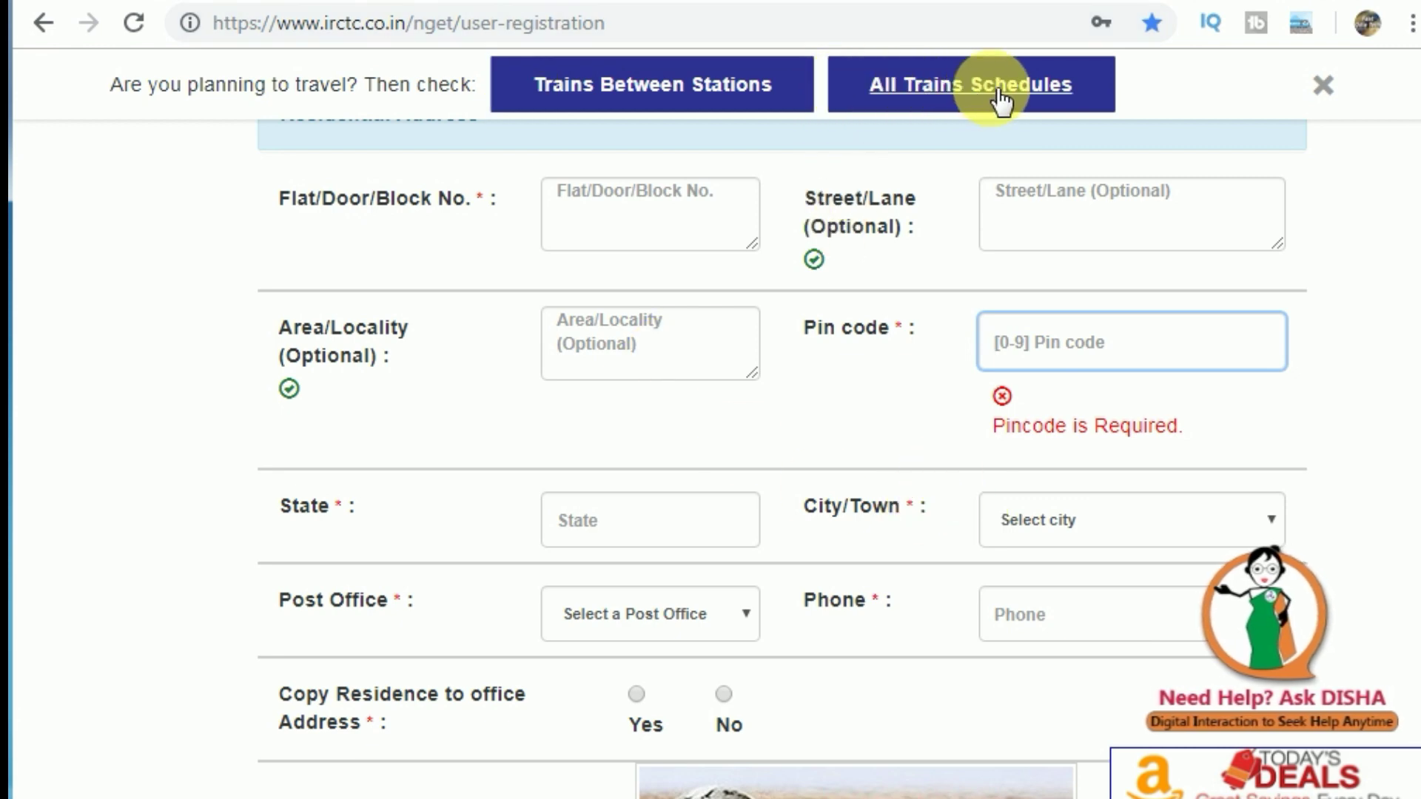
scroll(872, 387, "down", 2)
scroll(1031, 304, "up", 2)
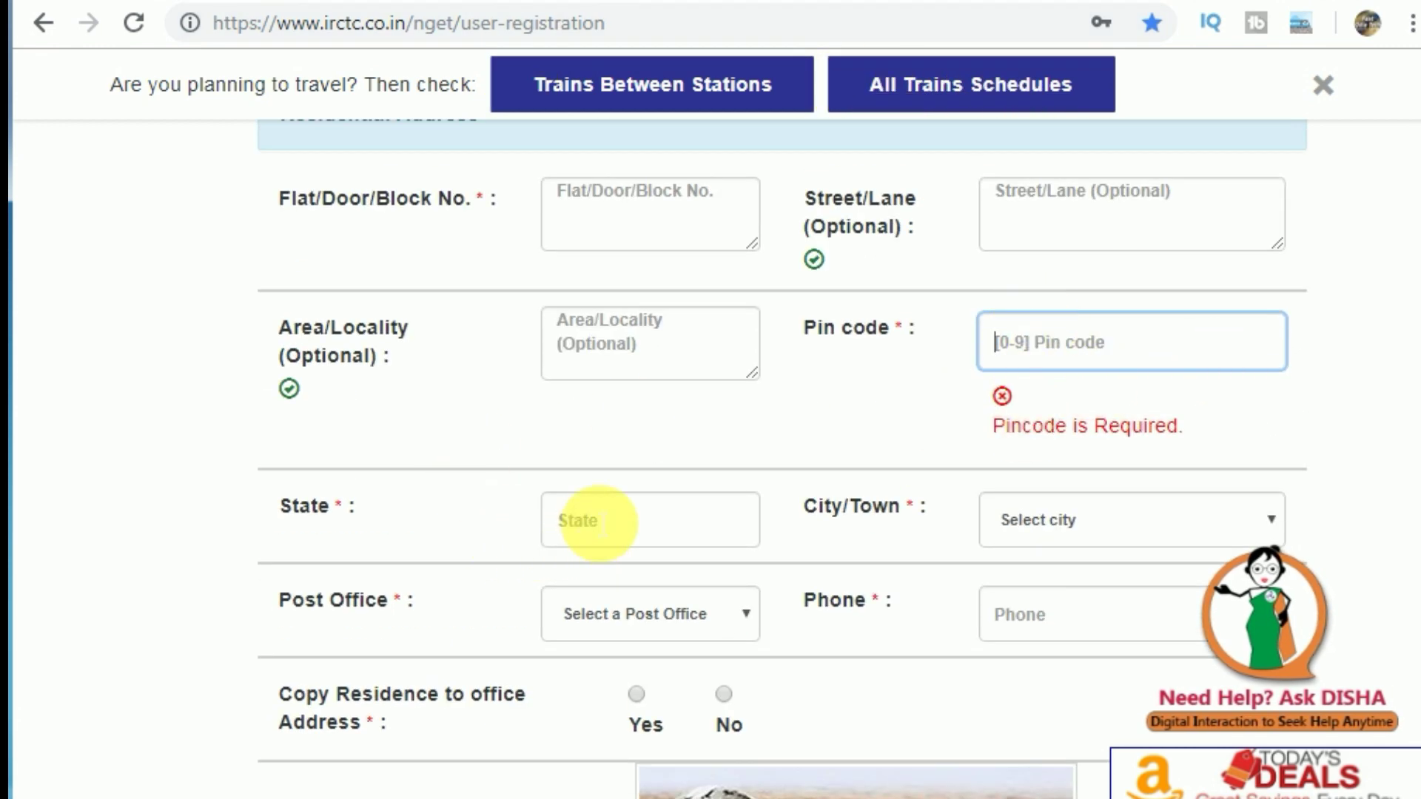
scroll(988, 551, "down", 2)
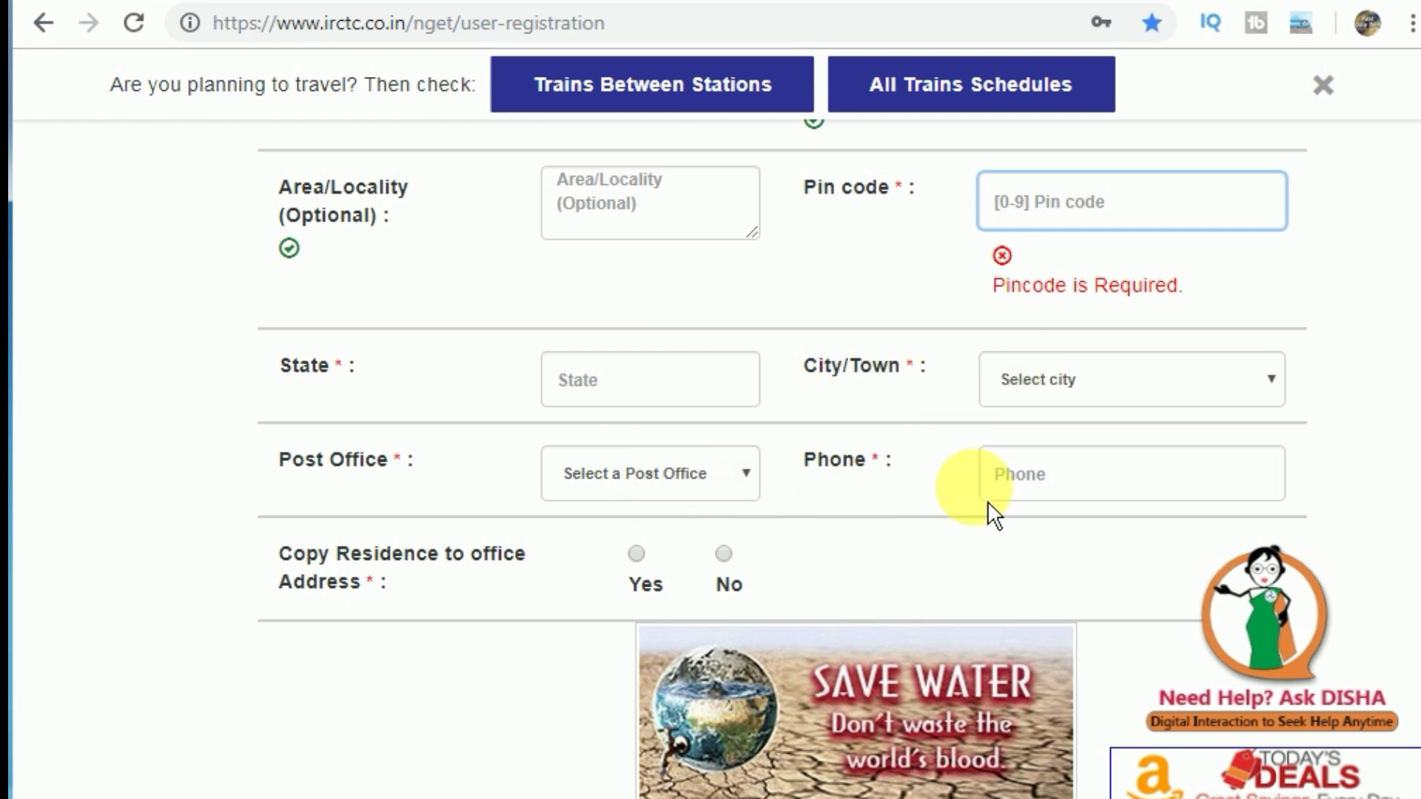
scroll(1028, 485, "down", 2)
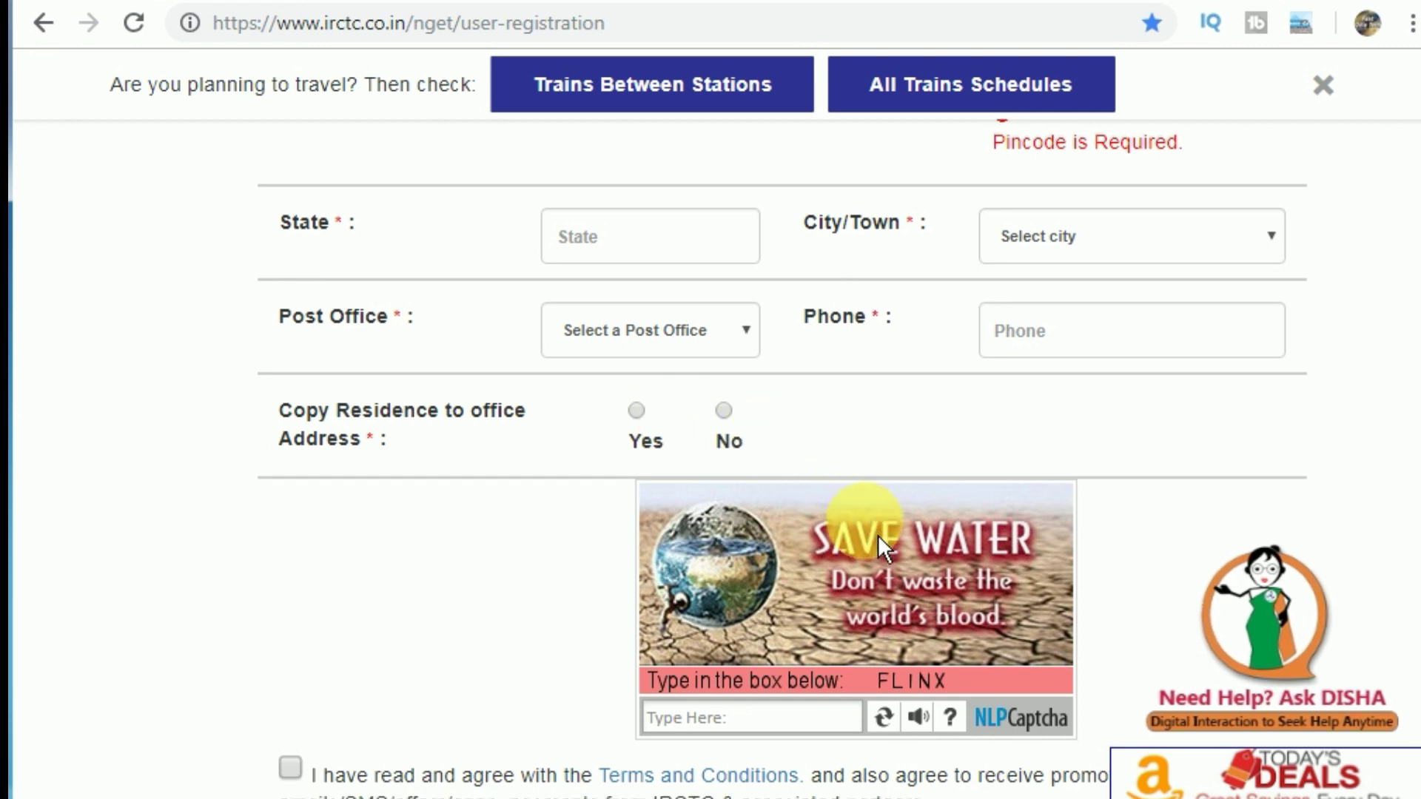
- Copy the residence address as office address, then submit the registration and confirm
scroll(858, 537, "down", 2)
scroll(740, 578, "up", 4)
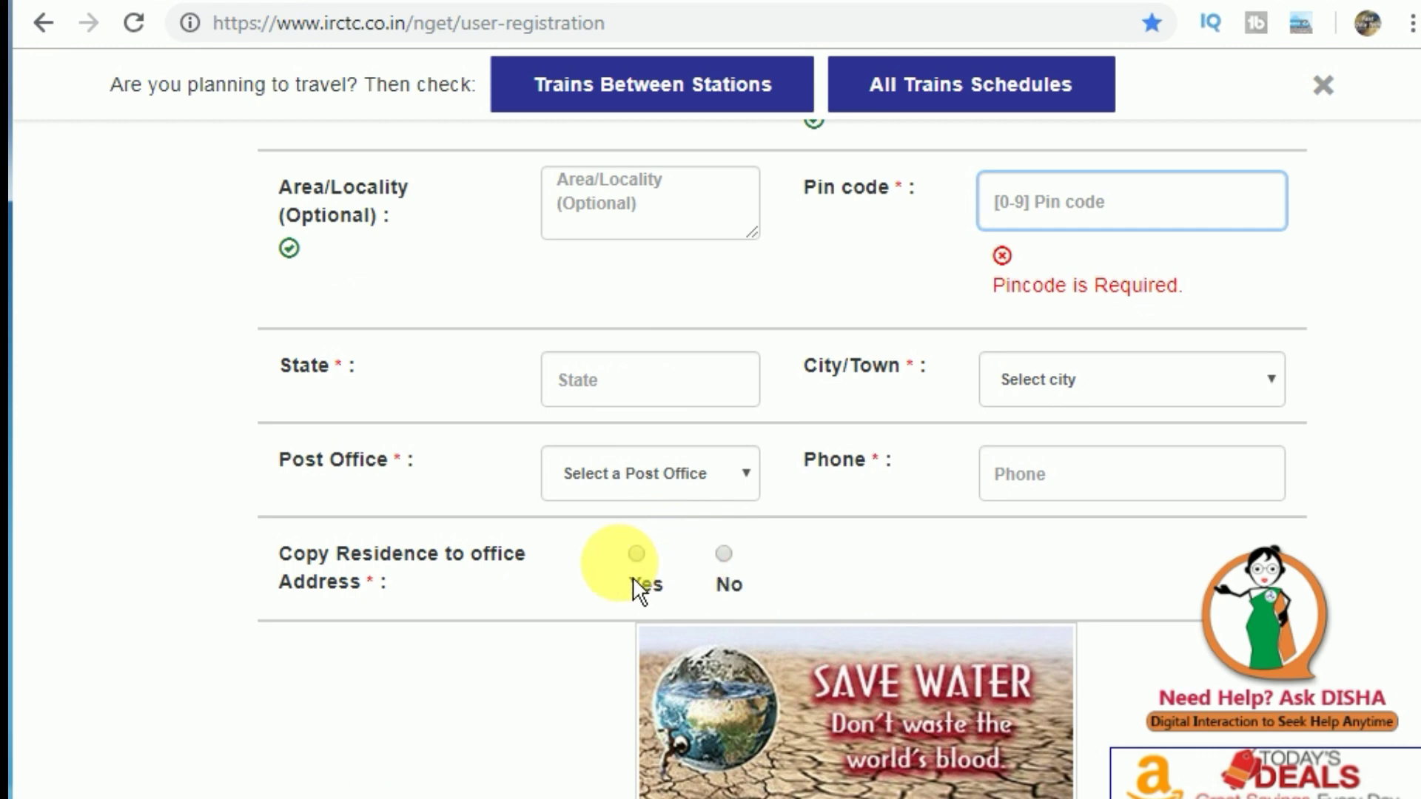
left_click(651, 568)
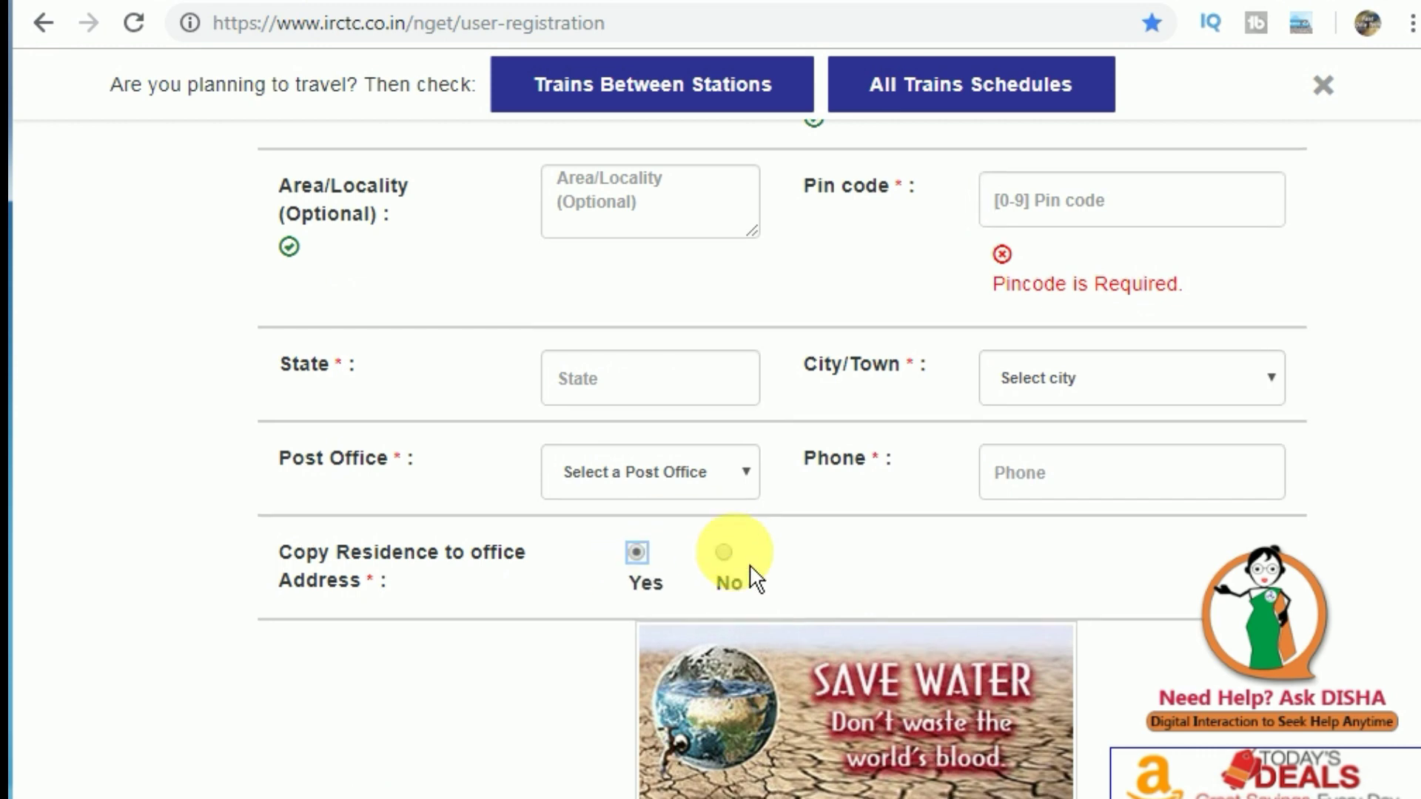
scroll(748, 577, "down", 5)
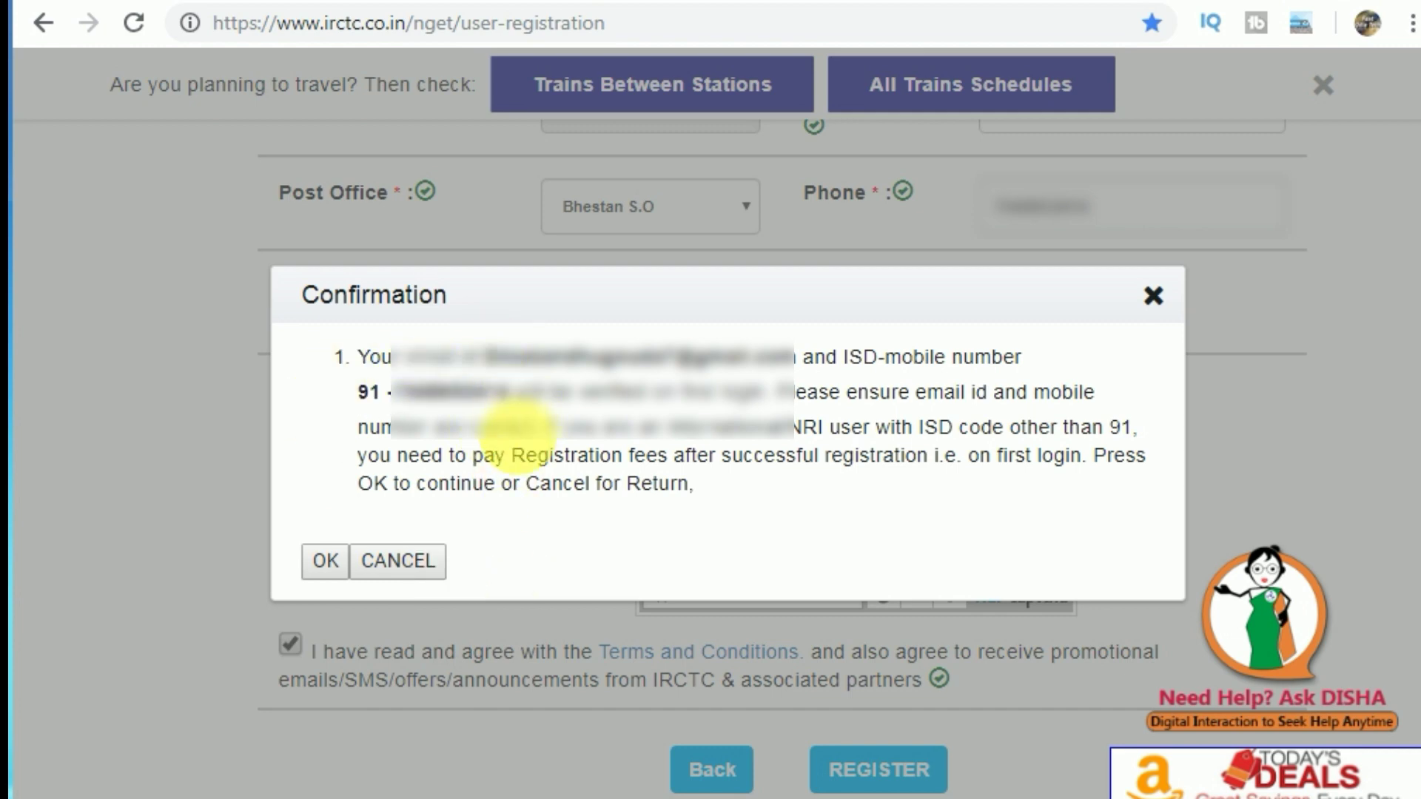
left_click(326, 562)
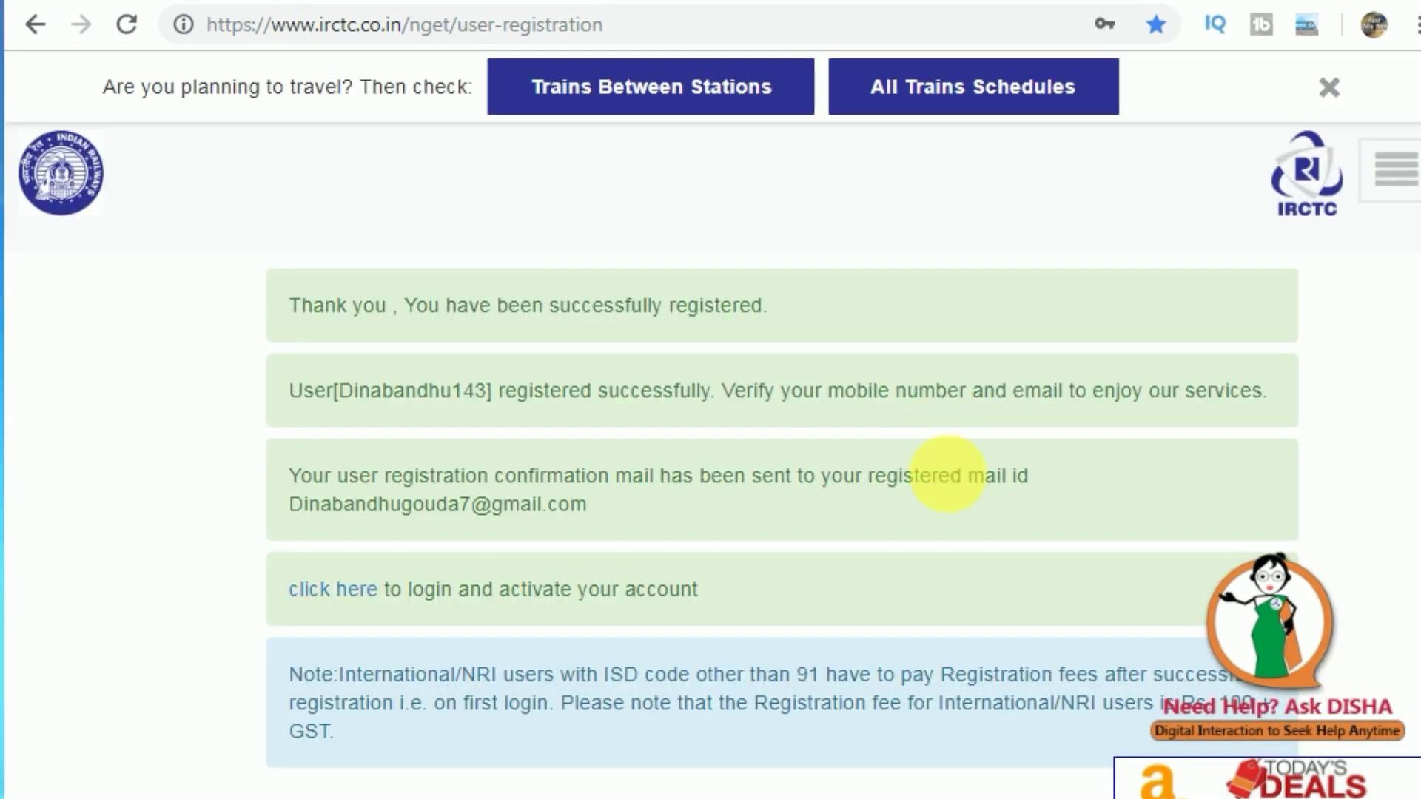